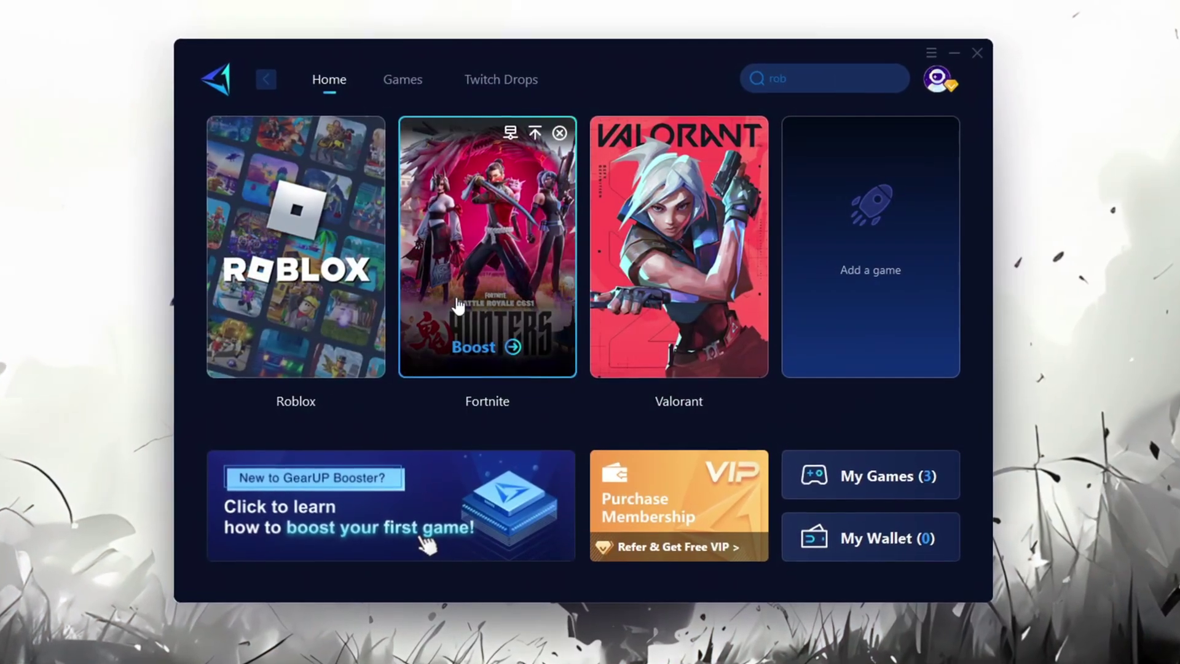
# Step: Boost Roblox in GearUP Booster and open its server region selection
pyautogui.moveTo(310, 308)
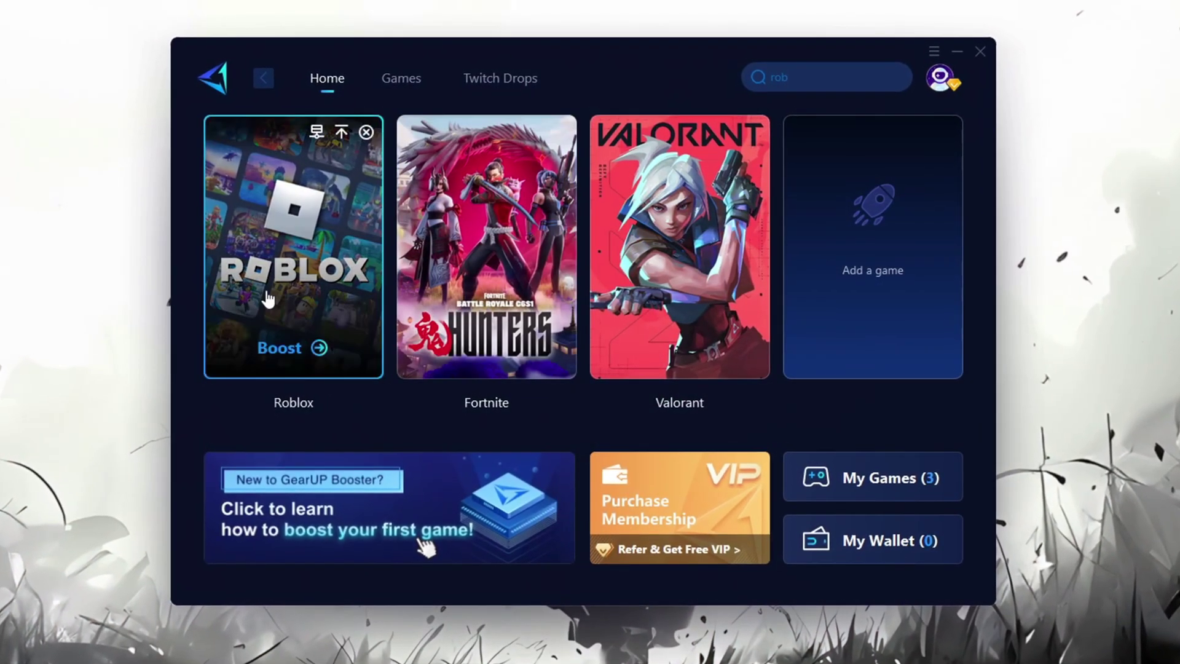
pyautogui.click(285, 355)
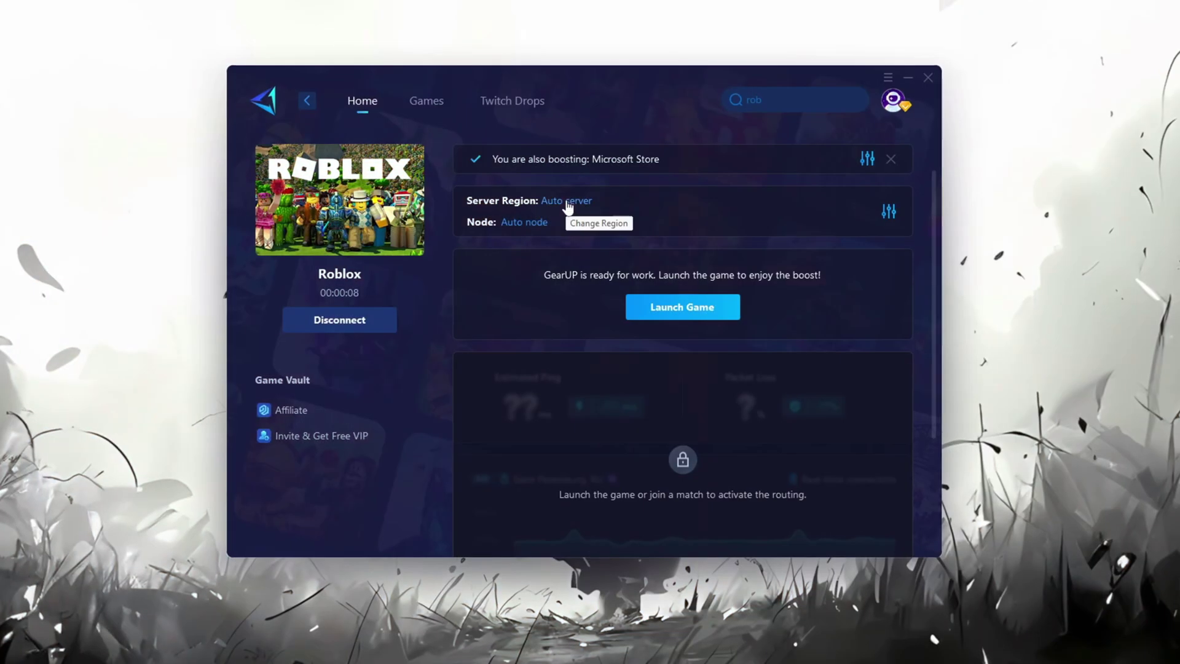
pyautogui.click(566, 202)
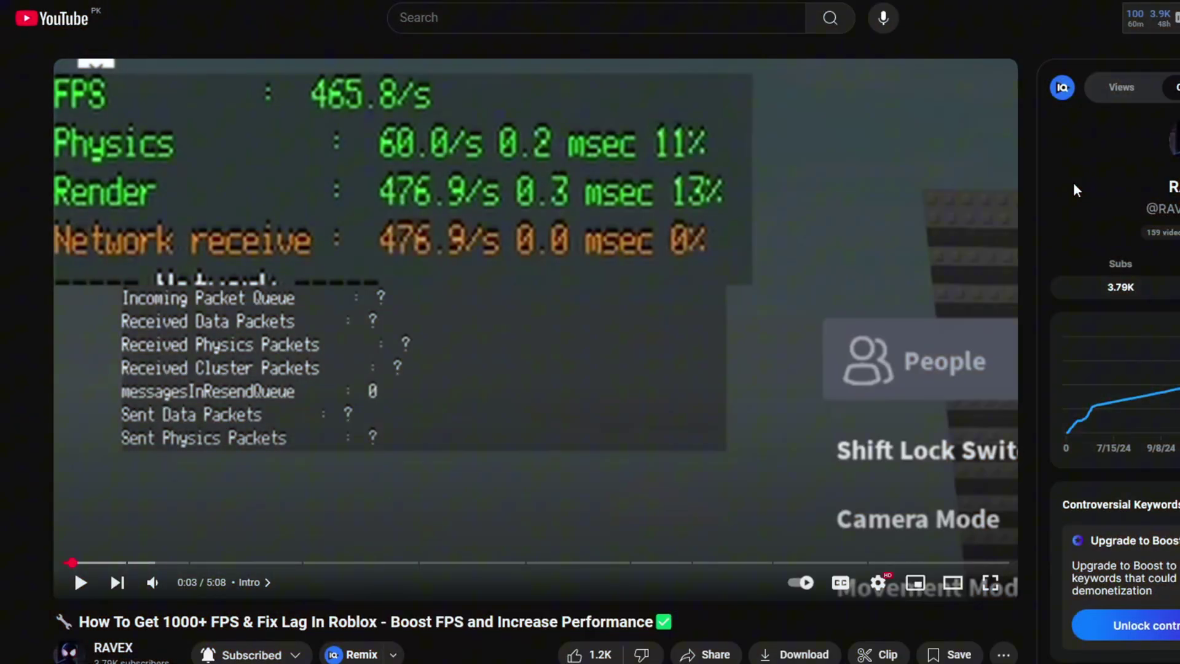
pyautogui.scroll(-6, 1075, 190)
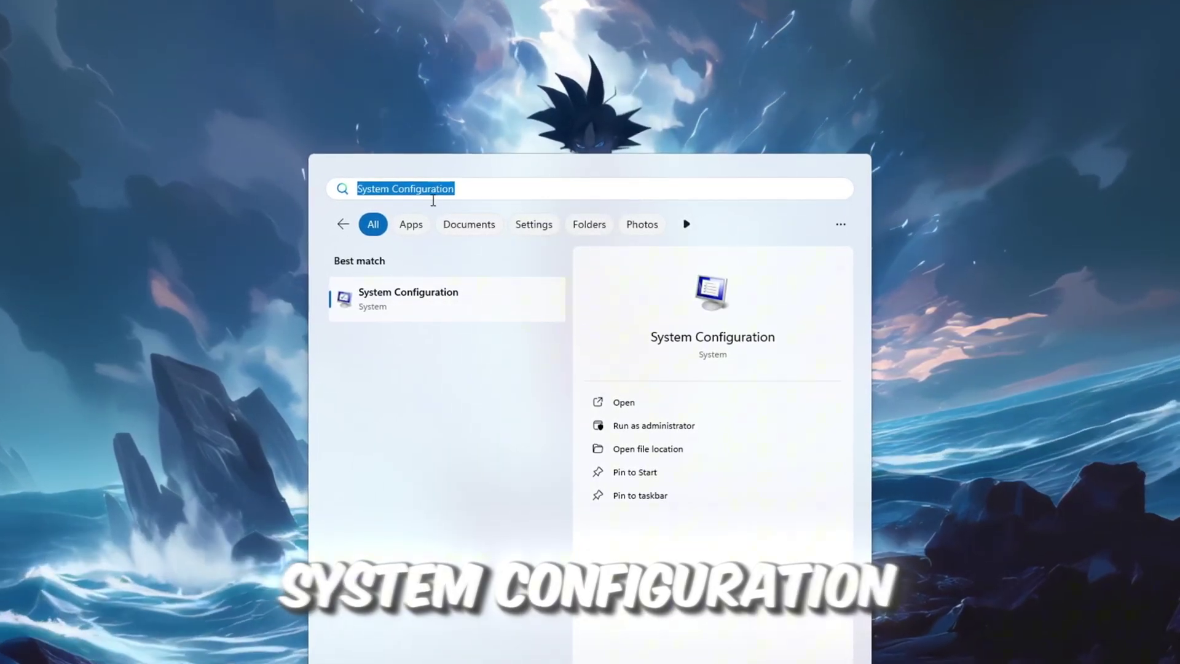
# Step: Open System Configuration, set the number of processors to 16 in the advanced boot options, and confirm
pyautogui.click(632, 405)
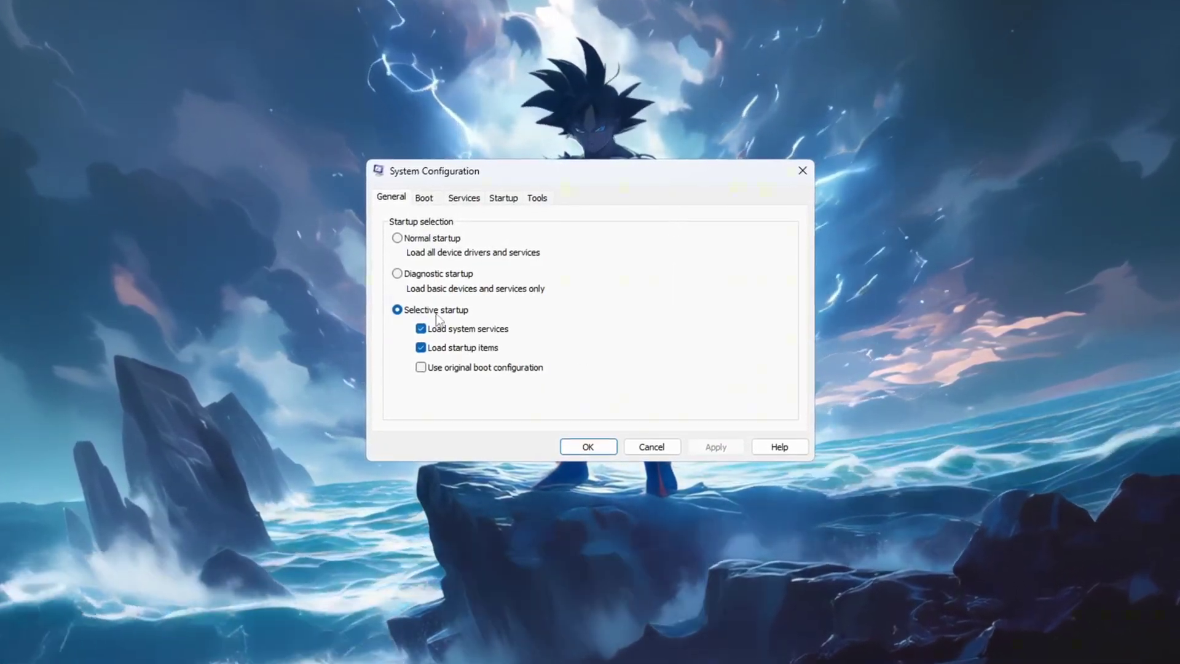
pyautogui.click(429, 197)
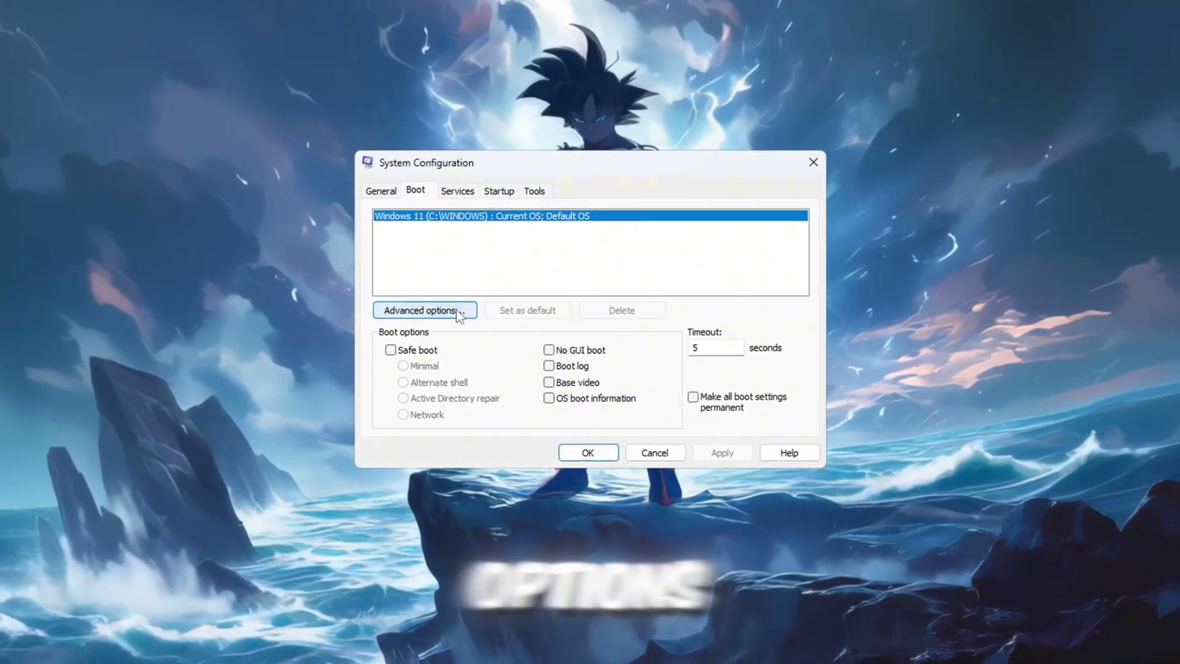
pyautogui.click(455, 309)
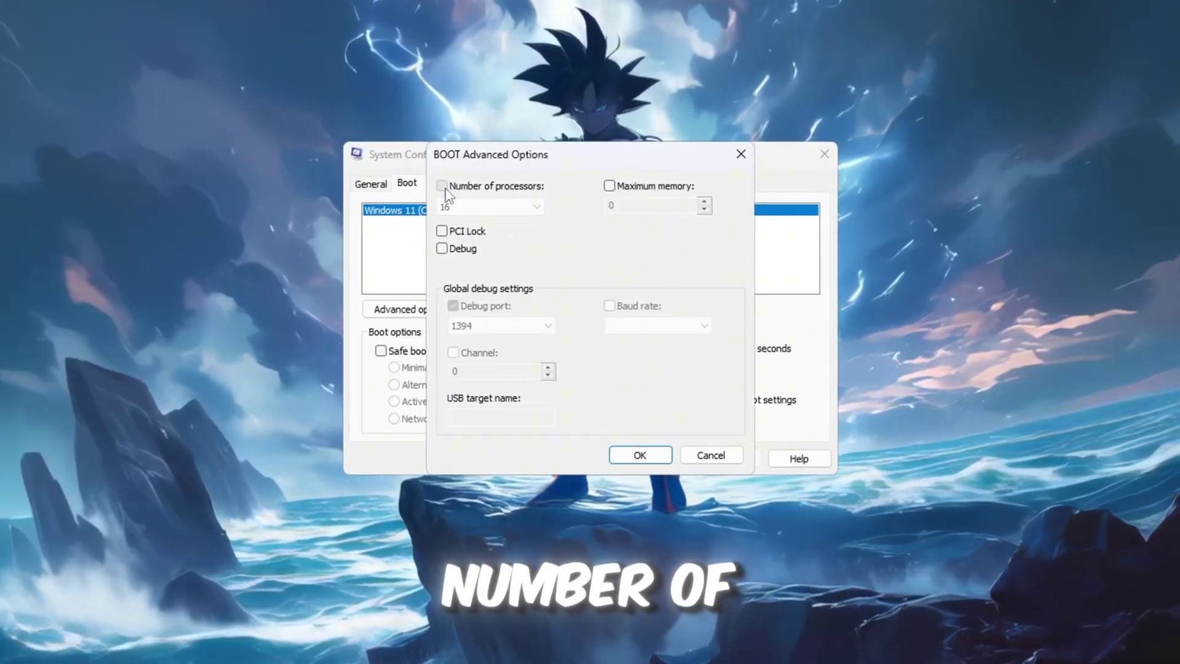
pyautogui.click(517, 210)
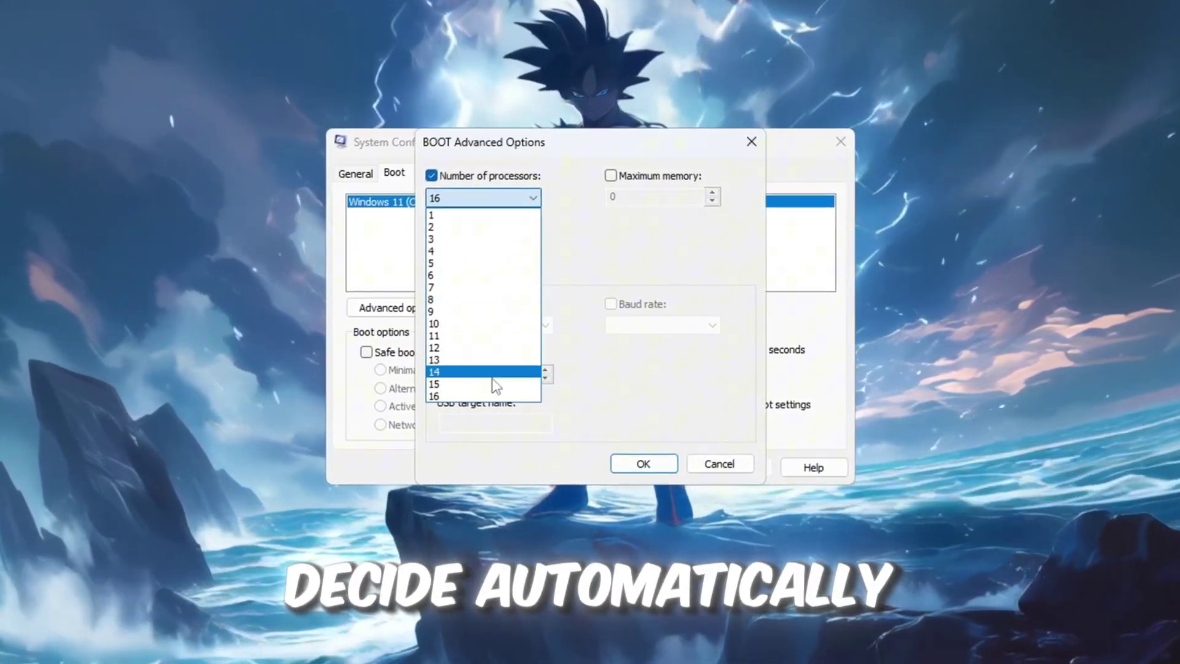
pyautogui.click(497, 396)
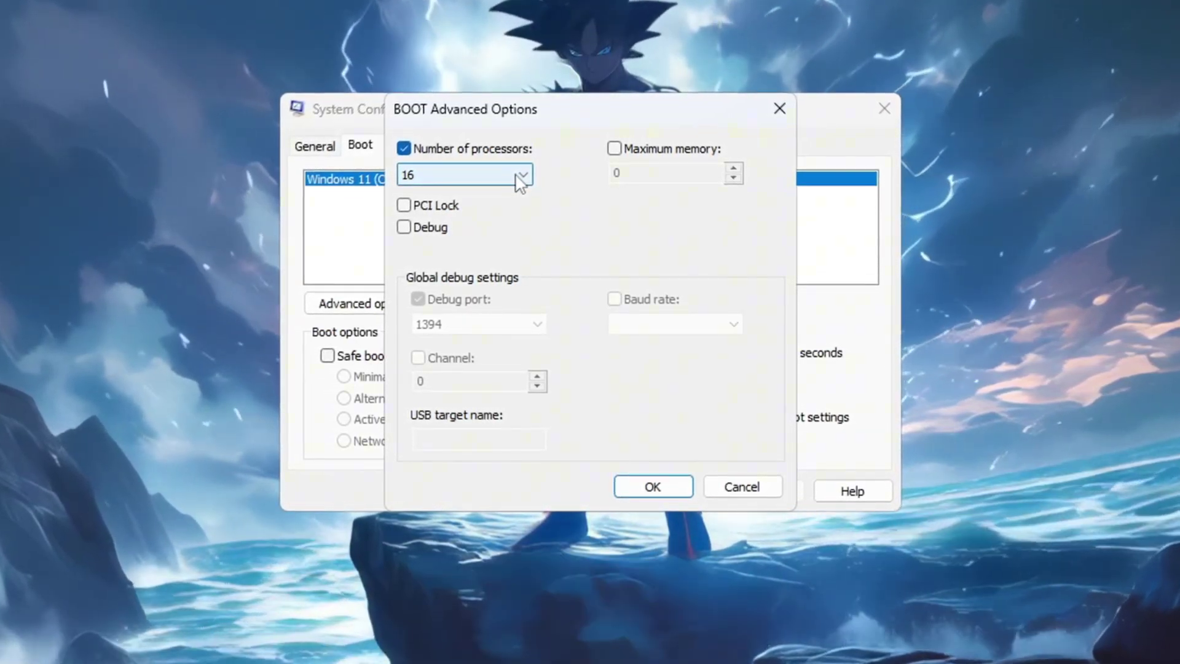
pyautogui.press('Return')
pyautogui.click(796, 499)
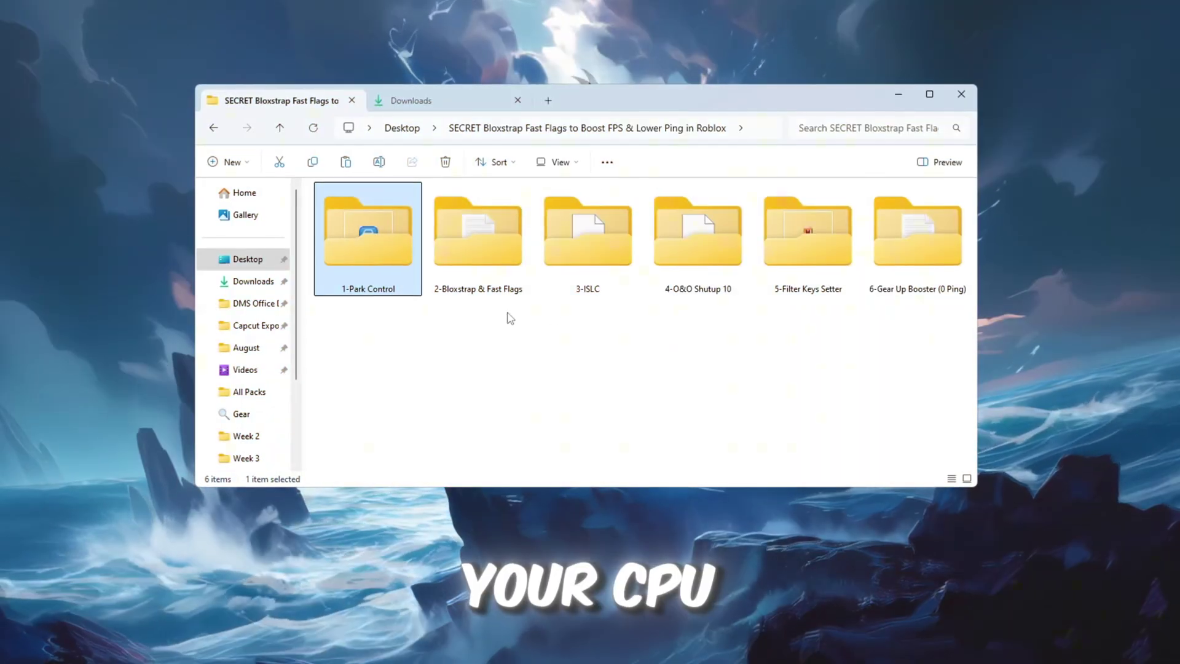
# Step: Open the 1-Park Control folder, select parkcontrolsetup64.exe, and minimize the folder window
pyautogui.doubleClick(381, 227)
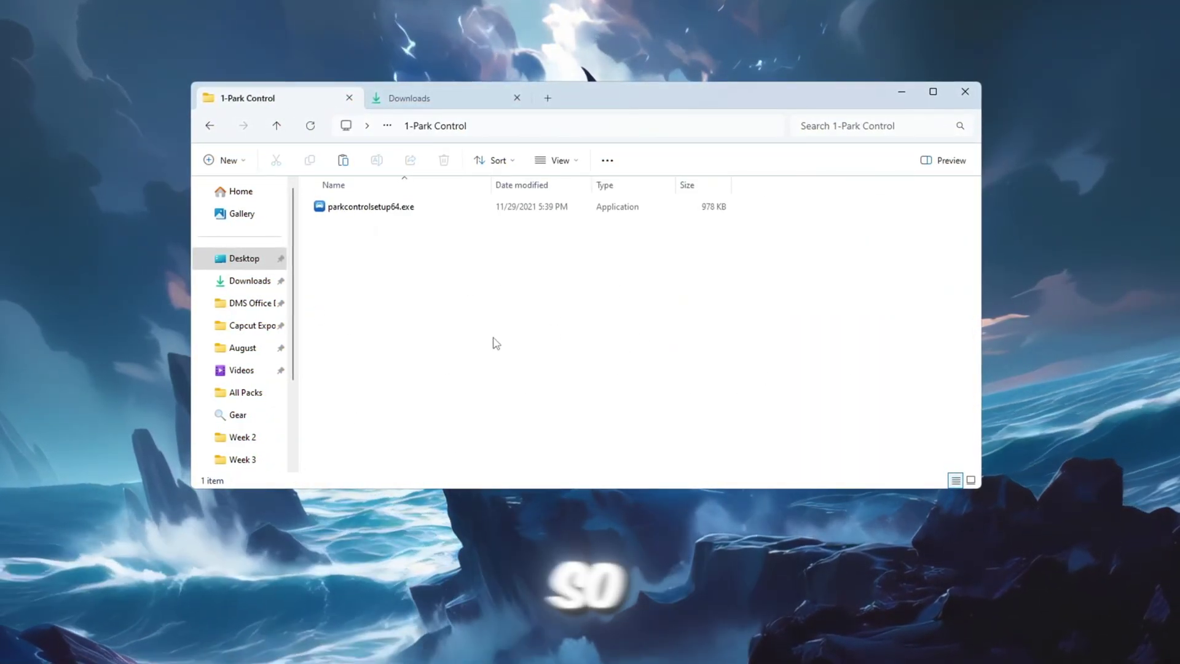
pyautogui.click(488, 210)
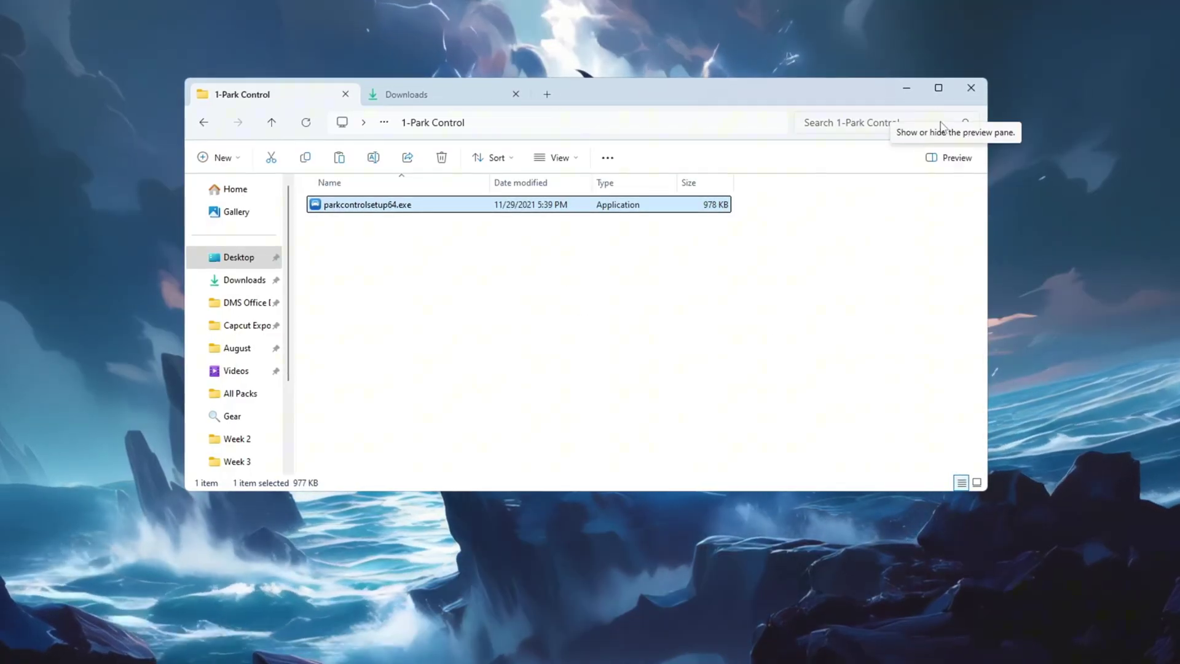
pyautogui.click(914, 87)
# Step: Launch the installed ParkControl and choose the Bitsum Highest Performance power profile
pyautogui.press('super')
pyautogui.write('park')
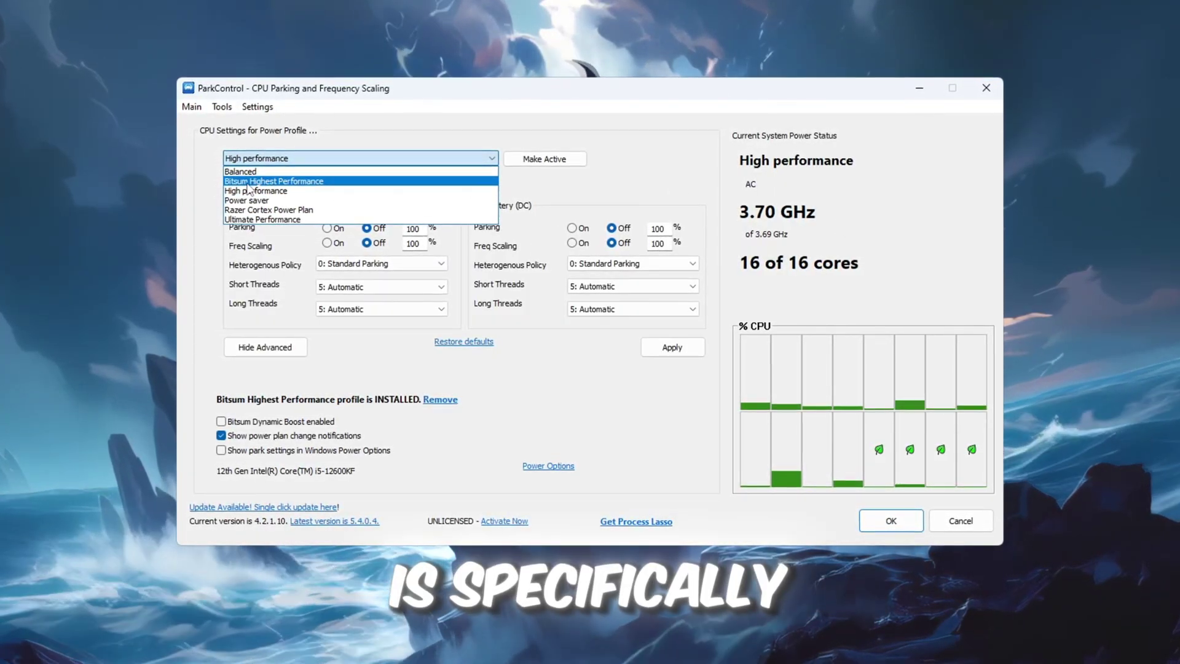
pyautogui.click(342, 182)
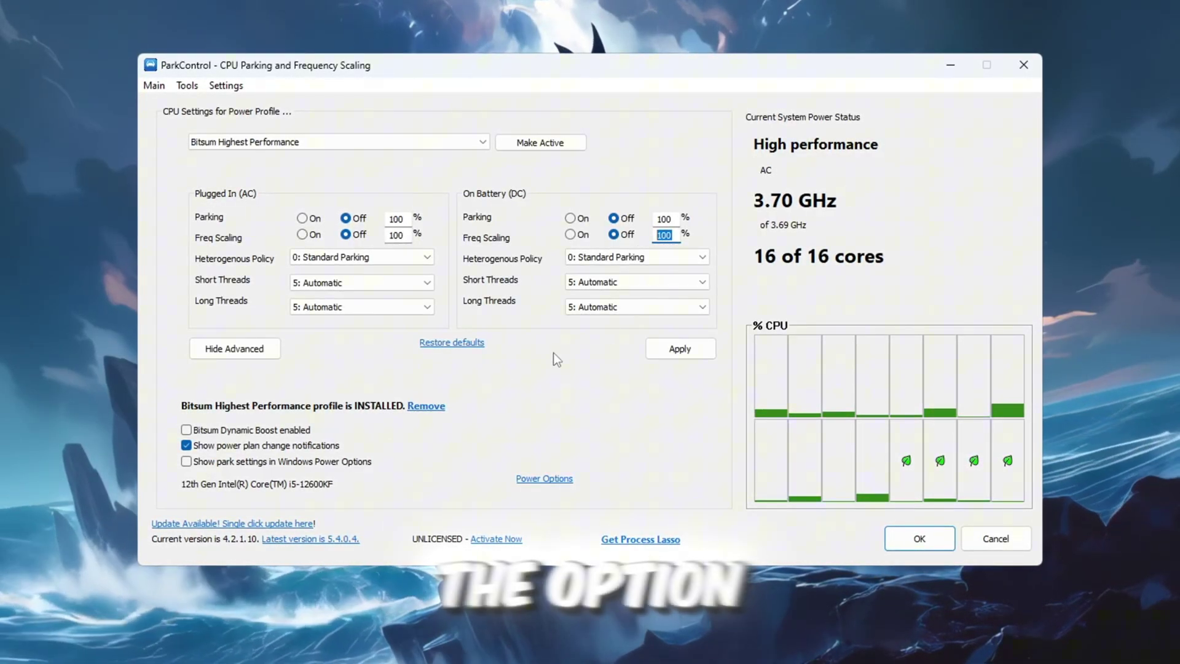
# Step: Turn on Bitsum Dynamic Boost, check that Bitsum Highest Performance is used for active and idle, and dismiss its settings
pyautogui.click(194, 431)
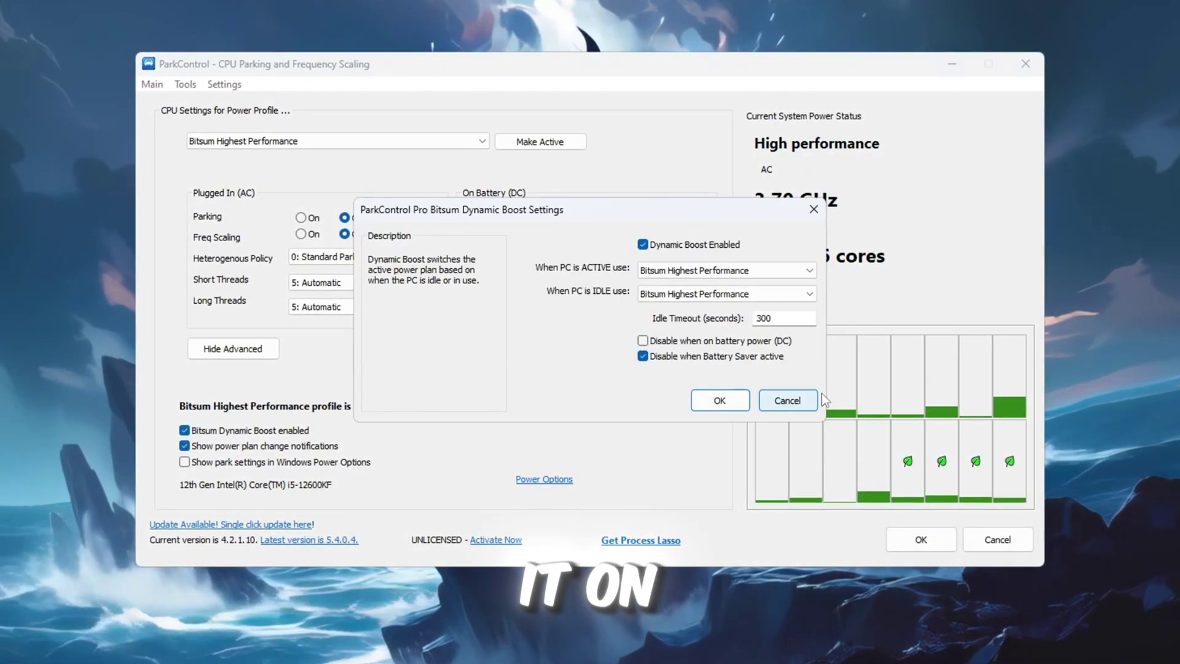
pyautogui.click(642, 244)
pyautogui.click(642, 244)
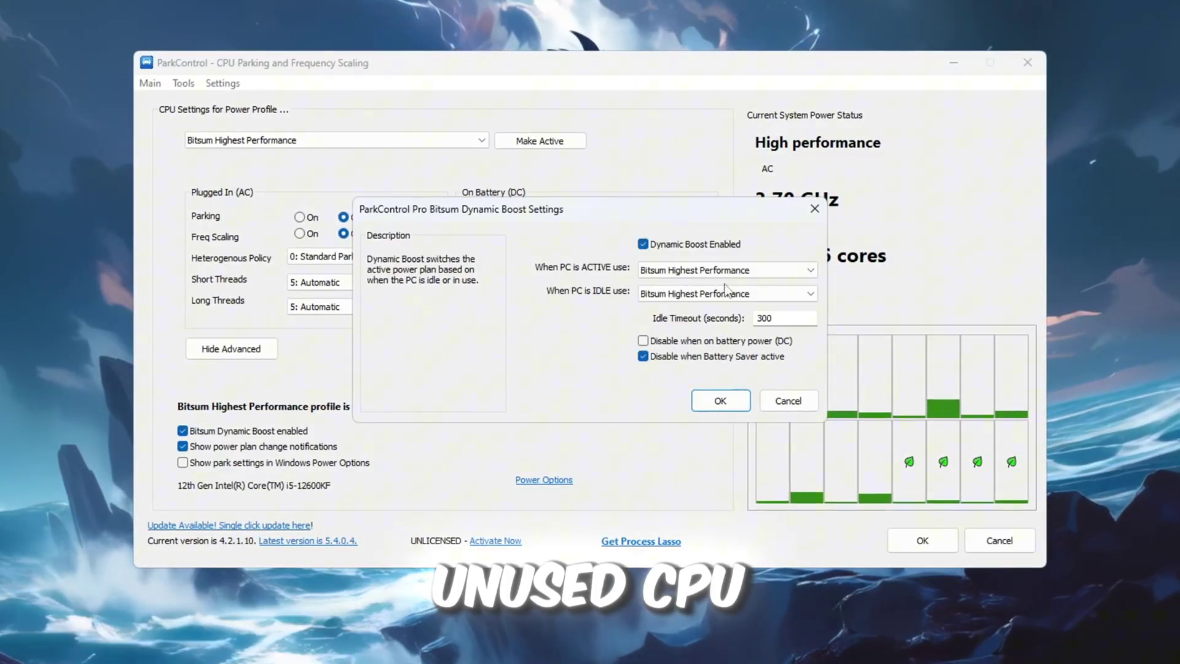
pyautogui.click(725, 272)
pyautogui.click(719, 274)
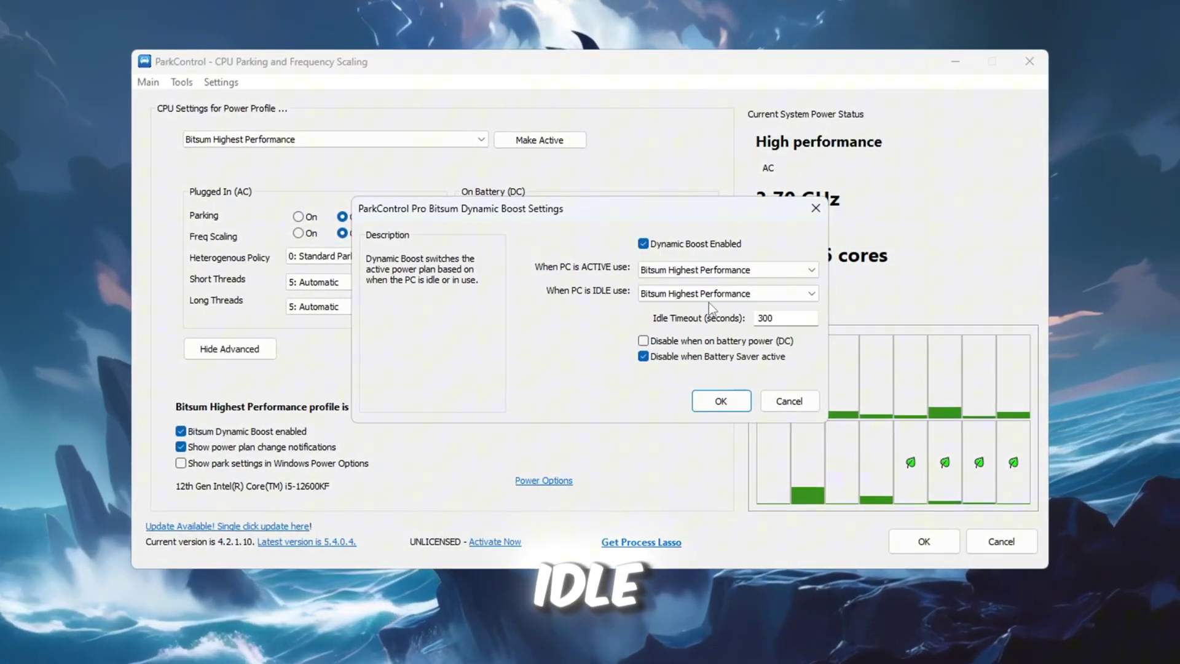
pyautogui.click(713, 294)
pyautogui.click(749, 295)
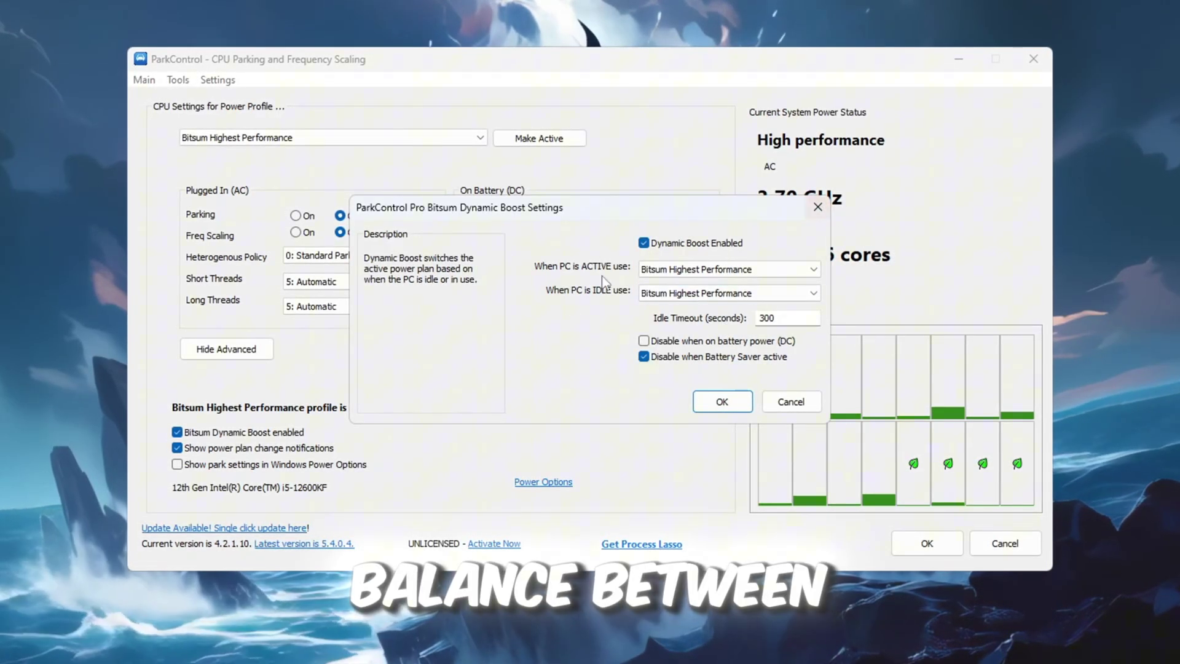
pyautogui.click(791, 402)
# Step: Open the Windows Power Options from ParkControl, check which power plan is selected, and close the window
pyautogui.click(543, 483)
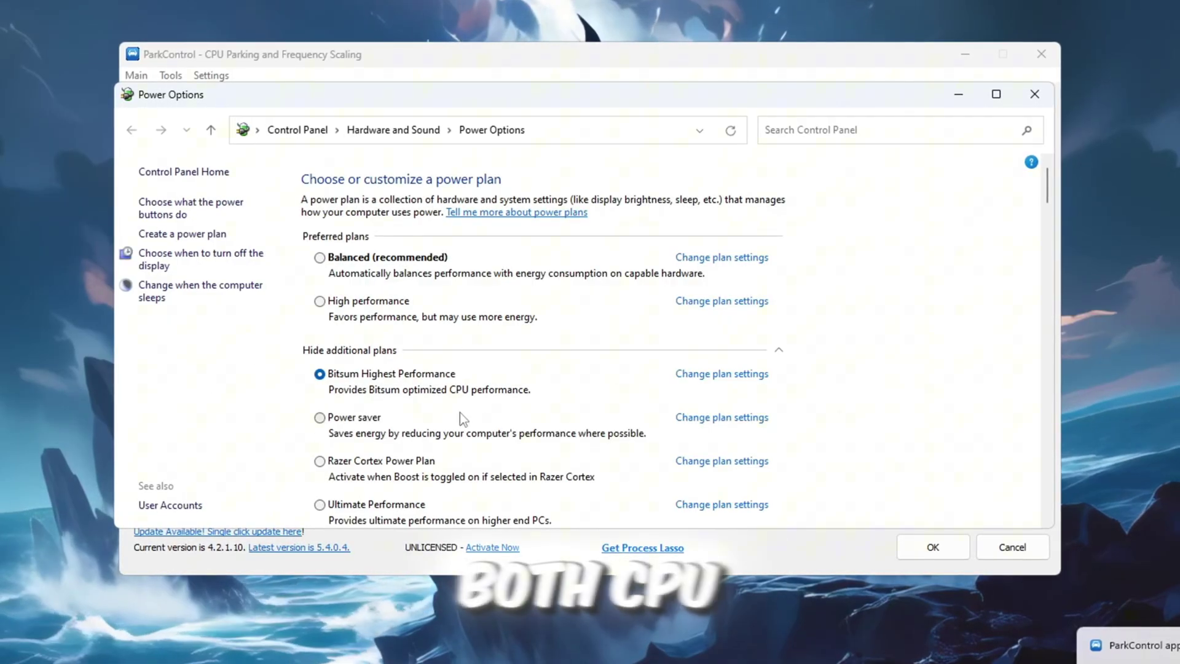
pyautogui.click(1037, 97)
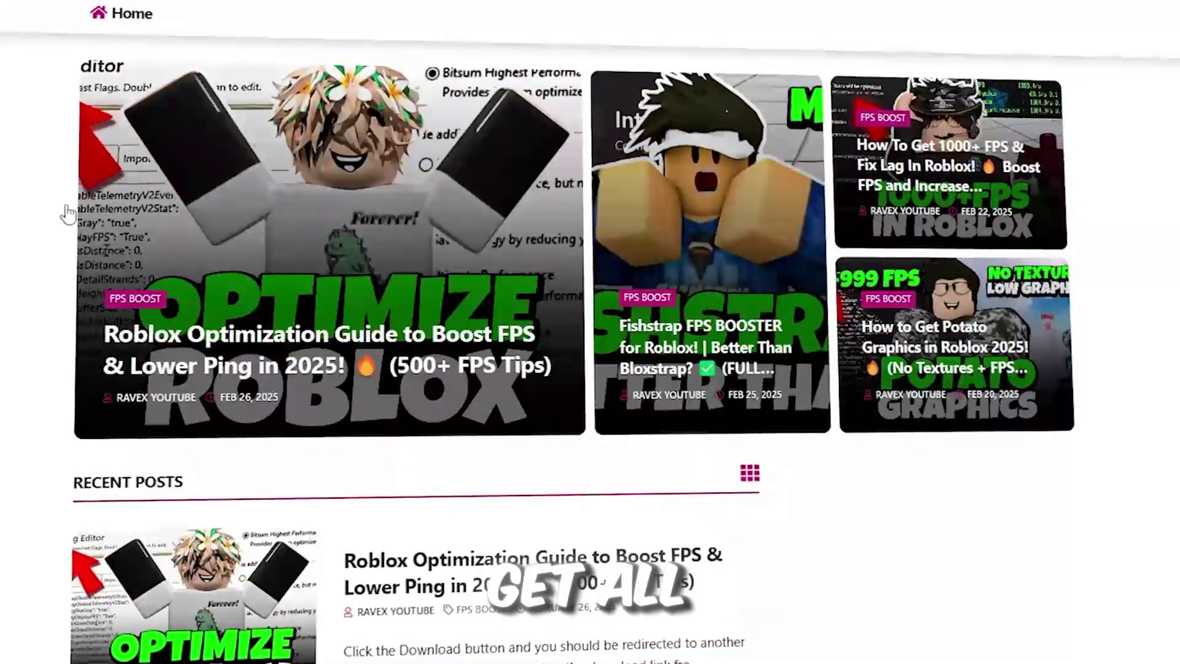
pyautogui.scroll(-10, 406, 331)
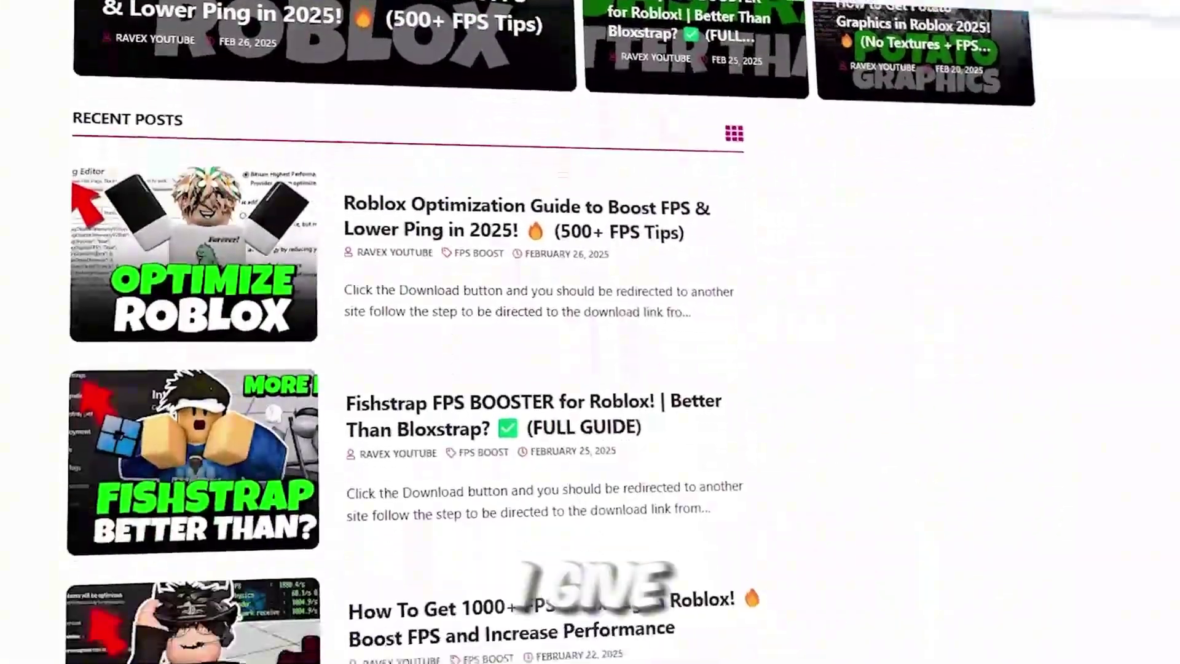
pyautogui.scroll(-3, 405, 332)
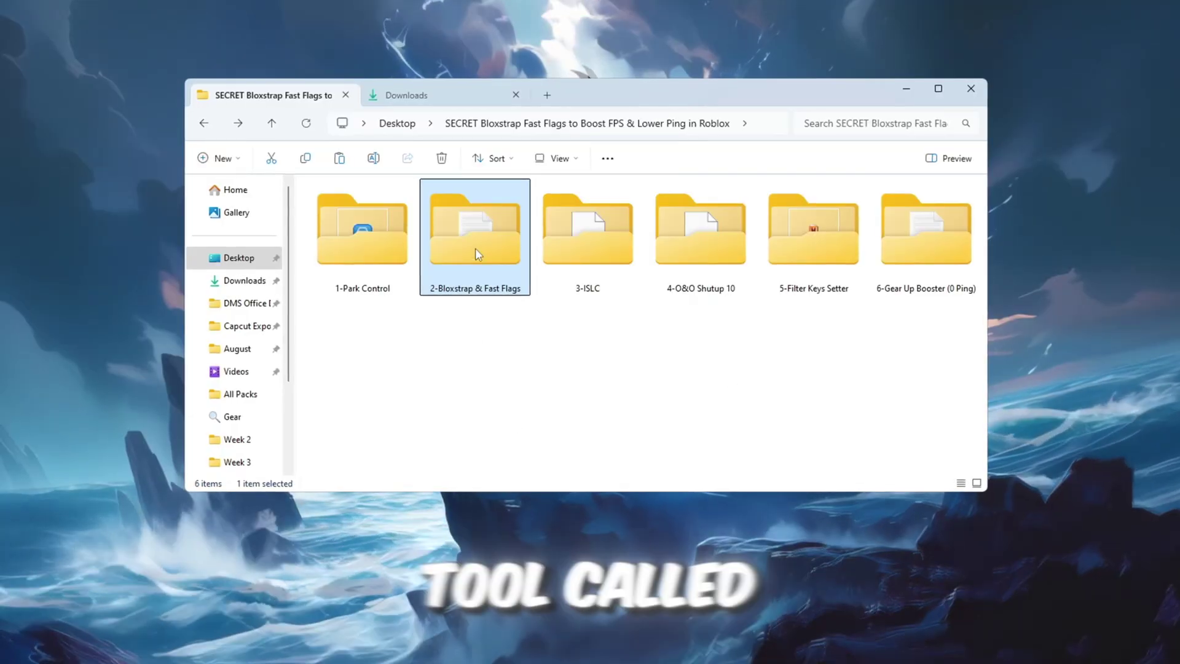
# Step: Open the 2-Bloxstrap & Fast Flags folder and enlarge its file icons
pyautogui.doubleClick(477, 253)
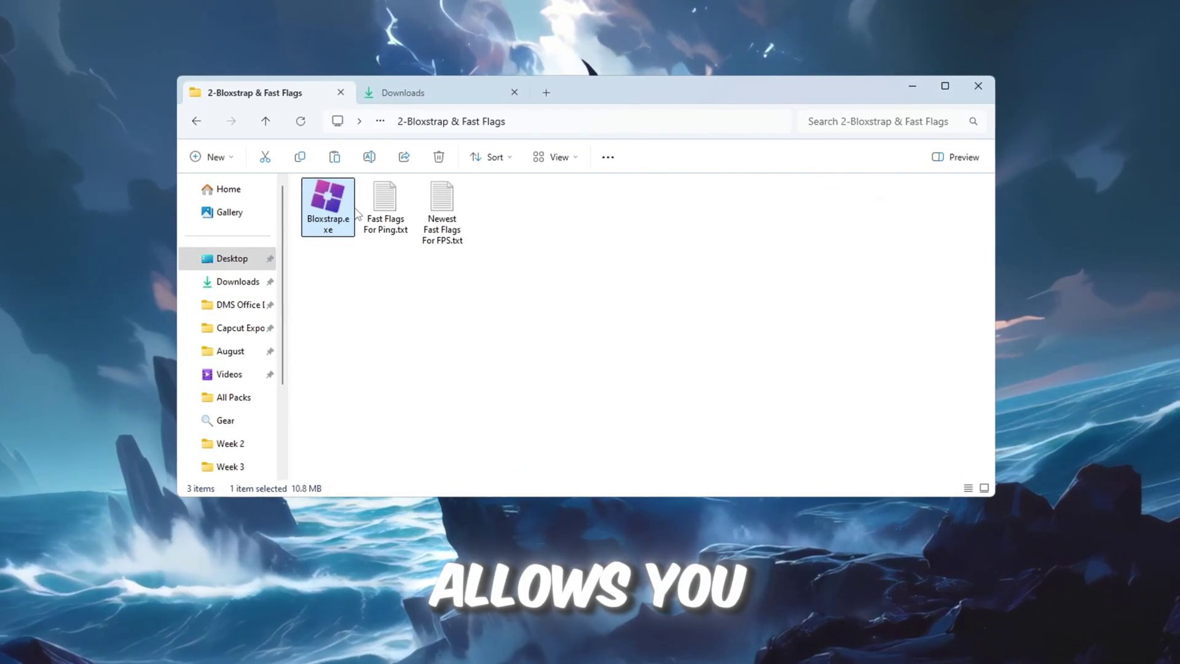
pyautogui.scroll(2, 355, 214)
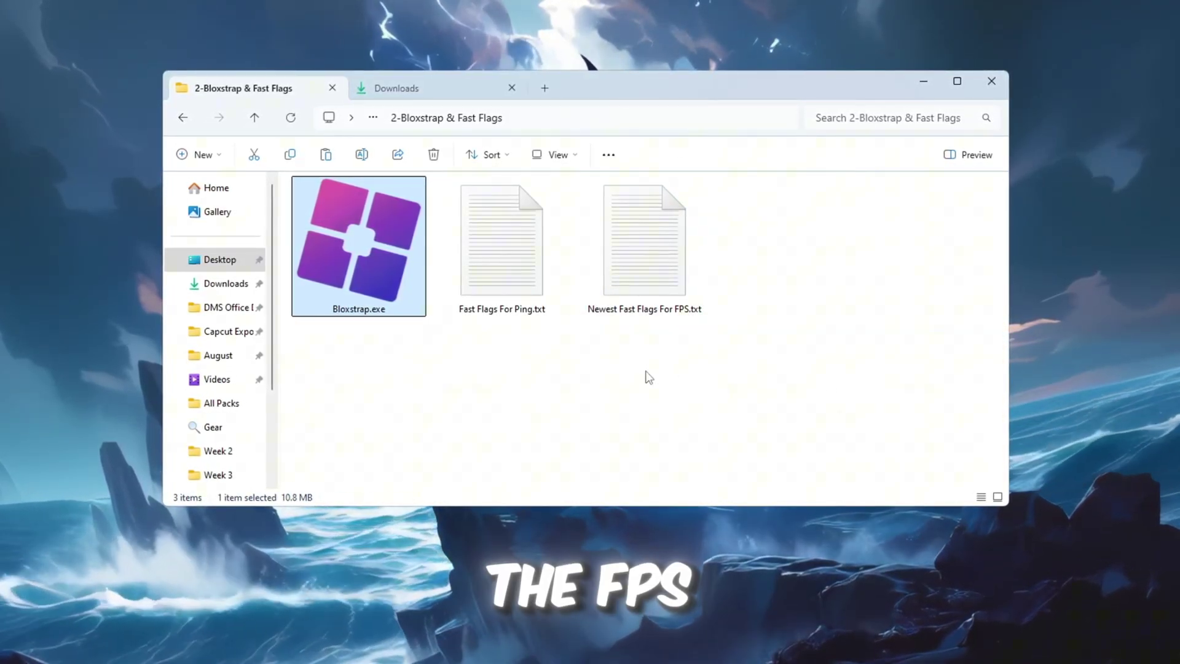
# Step: Search Windows for Bloxstrap, launch it, and open its settings configuration
pyautogui.press('super')
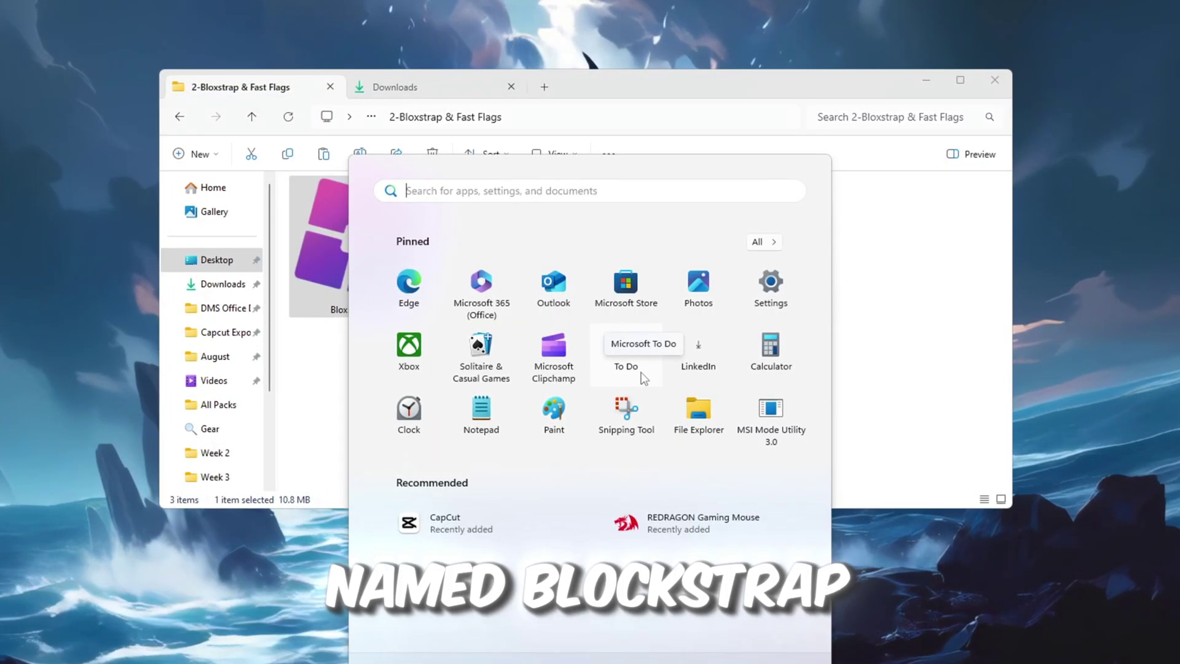
pyautogui.write('Bloxs')
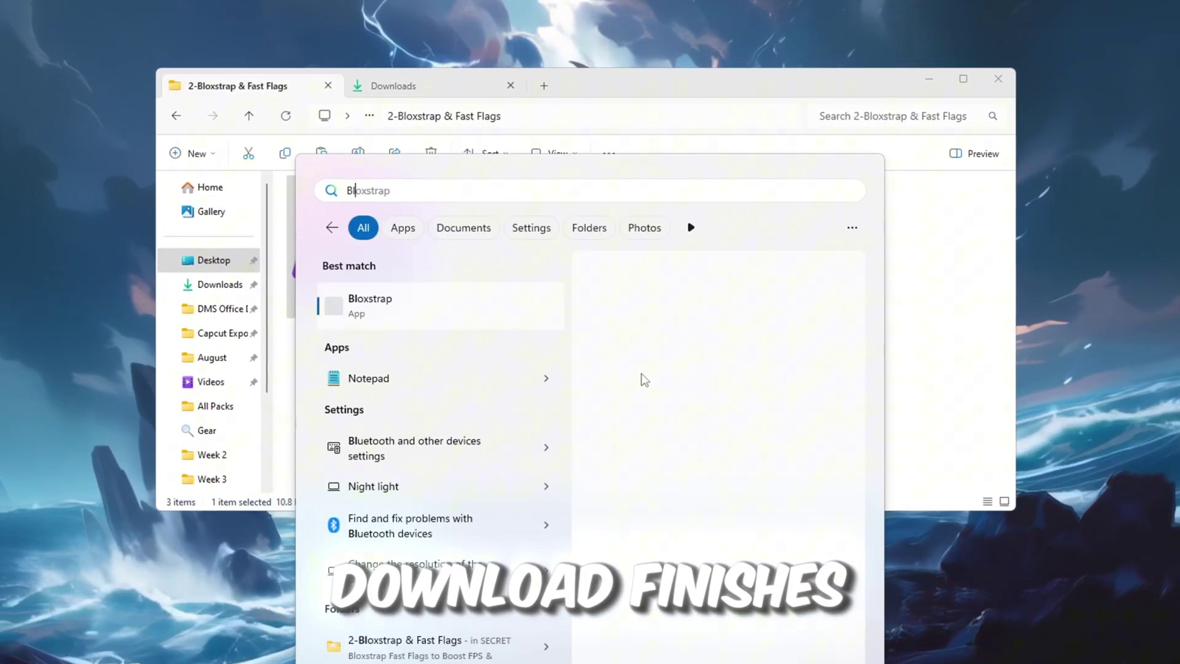
pyautogui.write('trap')
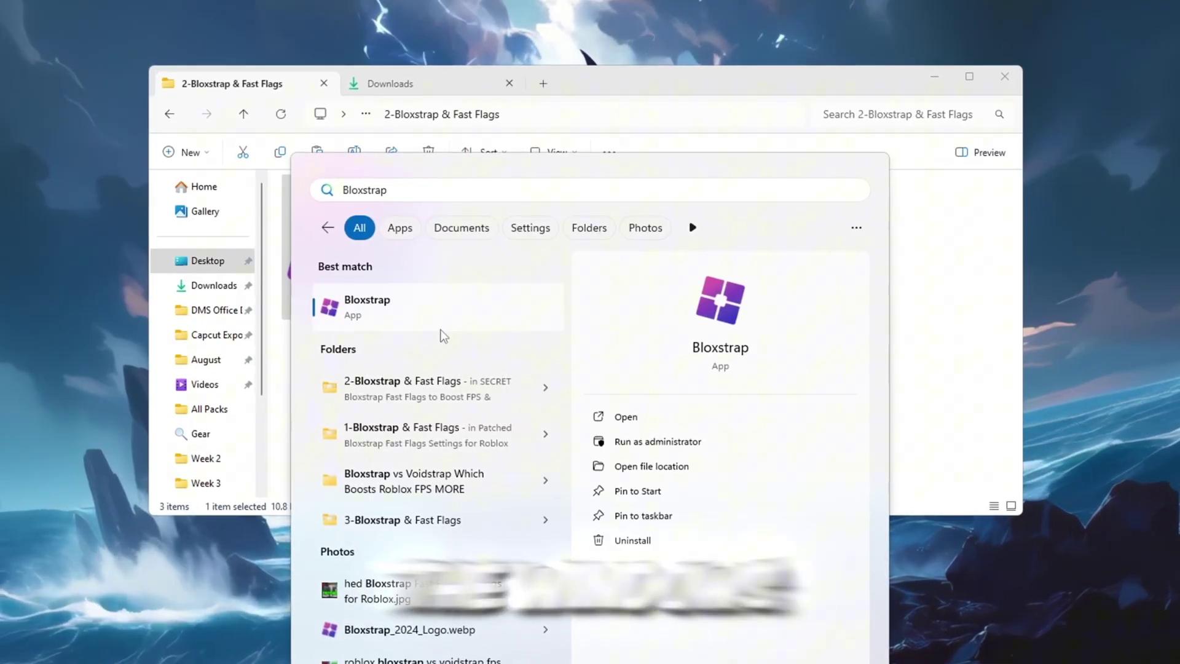
pyautogui.click(677, 422)
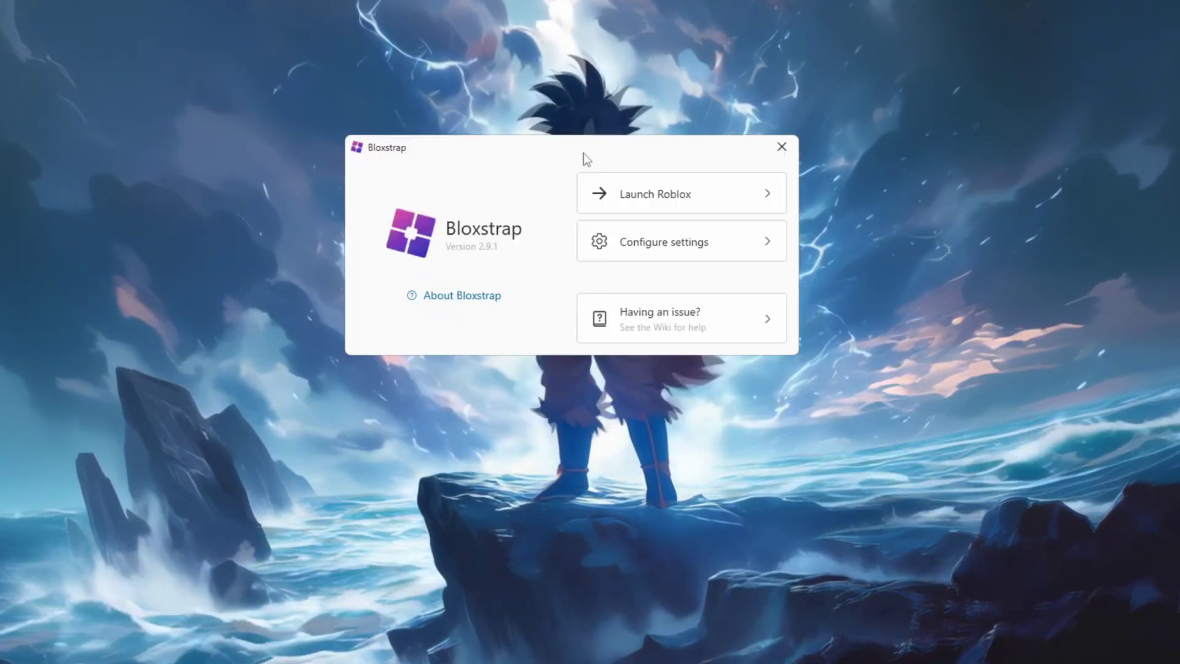
pyautogui.click(697, 249)
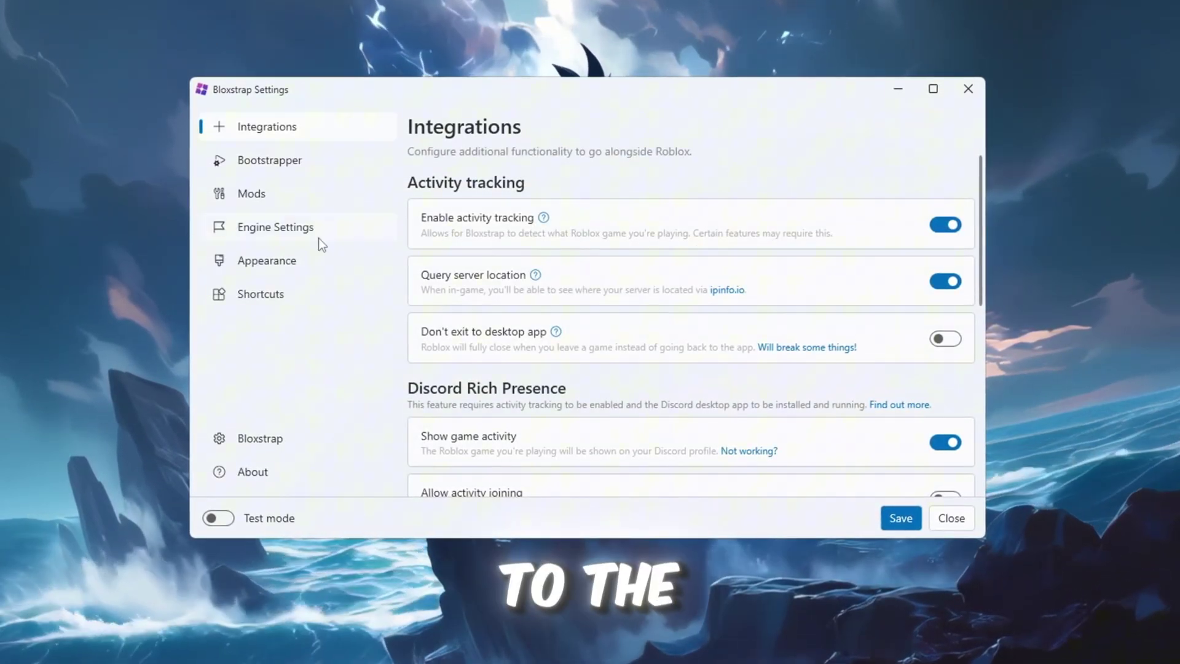
# Step: Open the Fast Flag Editor in the Engine Settings and start adding a new fast flag
pyautogui.click(312, 225)
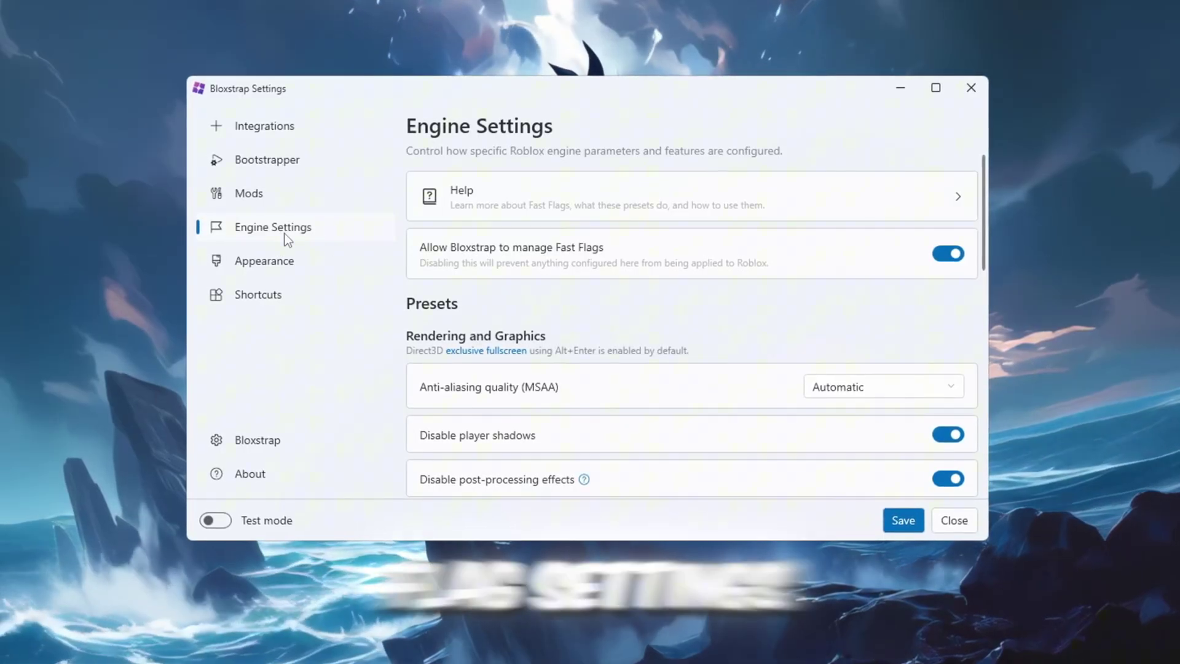
pyautogui.scroll(-10, 533, 267)
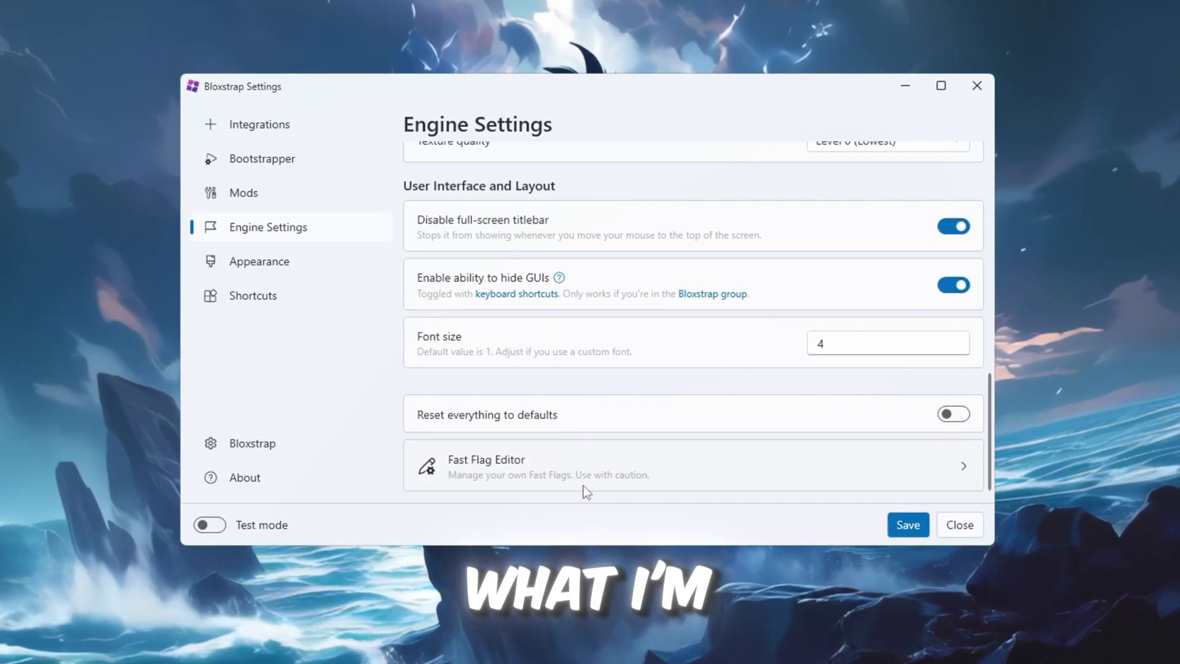
pyautogui.click(584, 485)
pyautogui.click(537, 234)
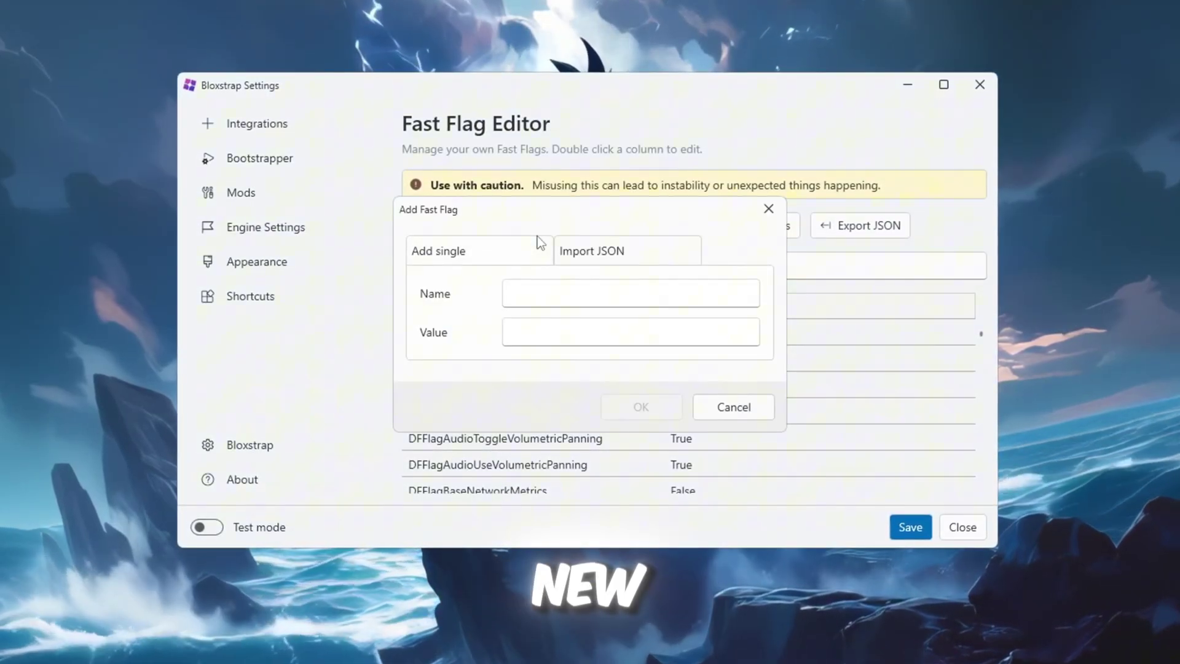
# Step: Switch to the 2-Bloxstrap & Fast Flags folder and open the Newest Fast Flags For FPS.txt file
pyautogui.click(334, 639)
pyautogui.moveTo(783, 409); pyautogui.dragTo(516, 280)
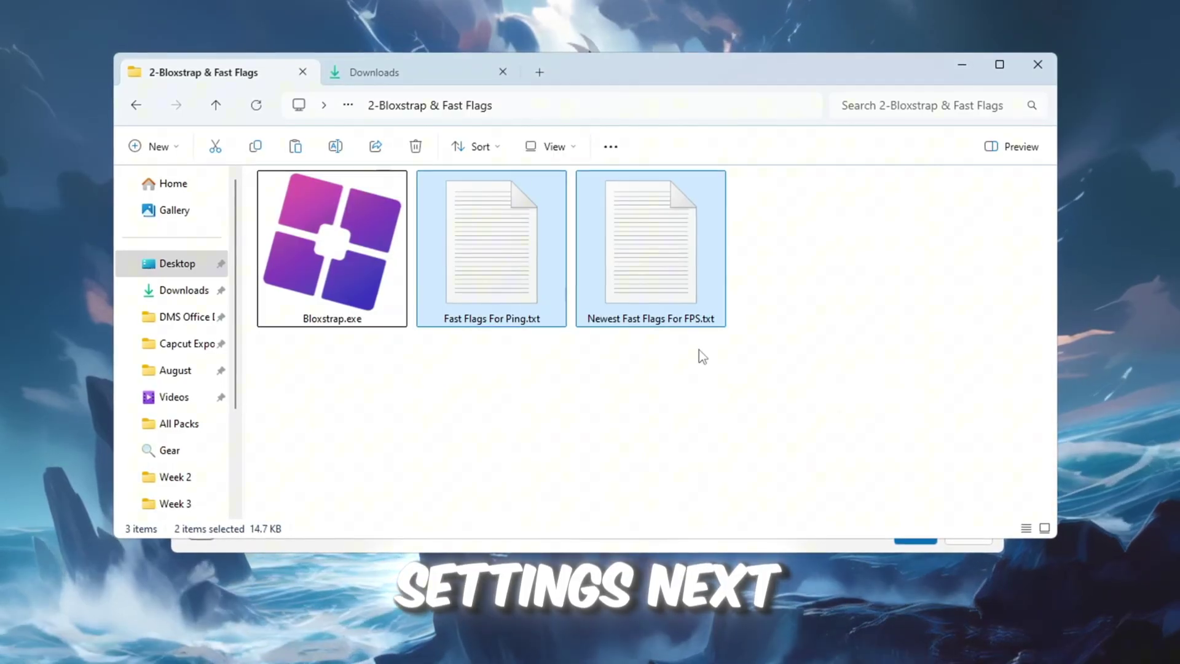
pyautogui.moveTo(458, 371); pyautogui.dragTo(651, 253)
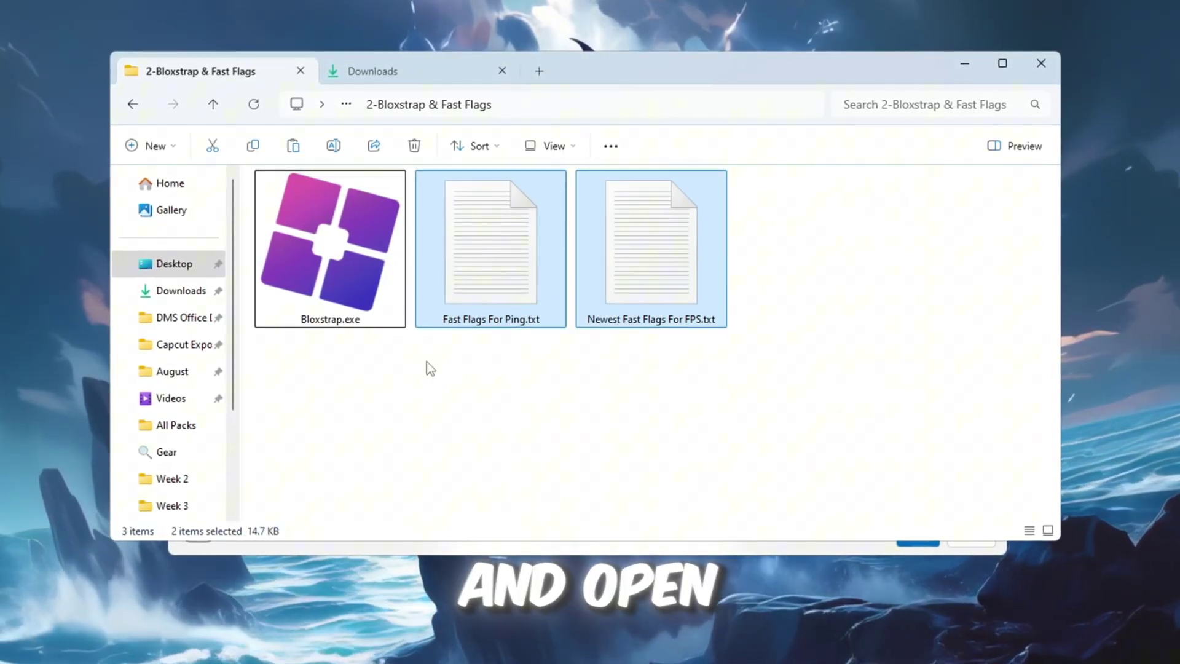
pyautogui.click(680, 250)
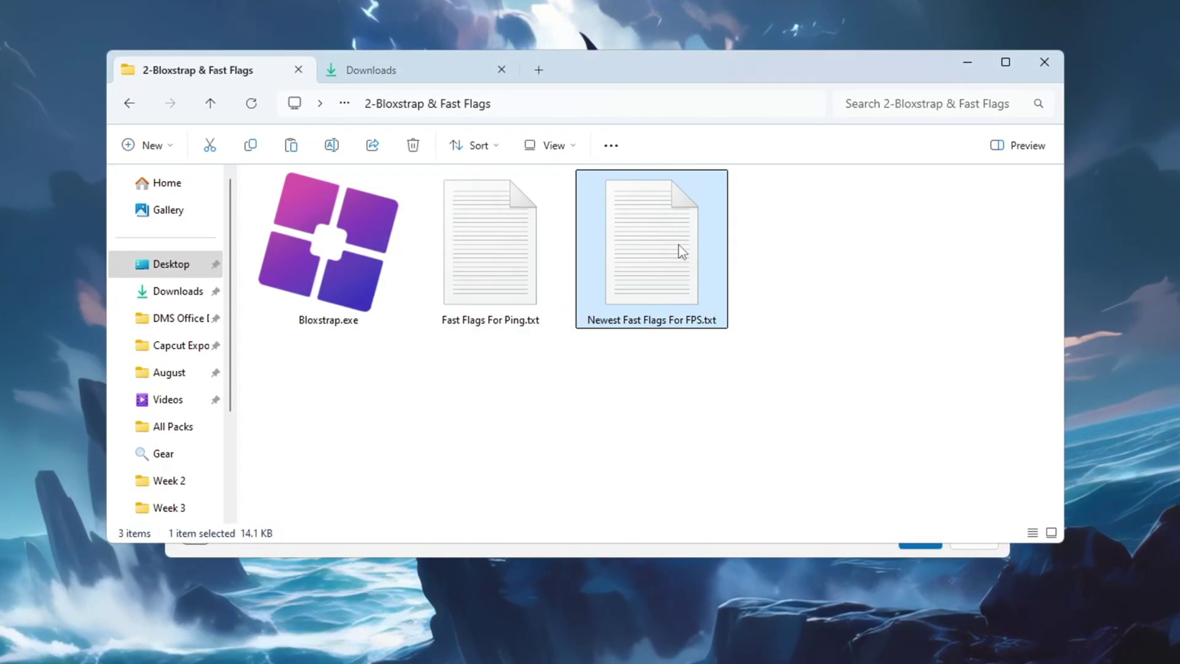
pyautogui.doubleClick(680, 251)
# Step: Review the FPS fast flags, copy the entire text, and return to the Add Fast Flag dialog in Bloxstrap
pyautogui.scroll(-10, 669, 242)
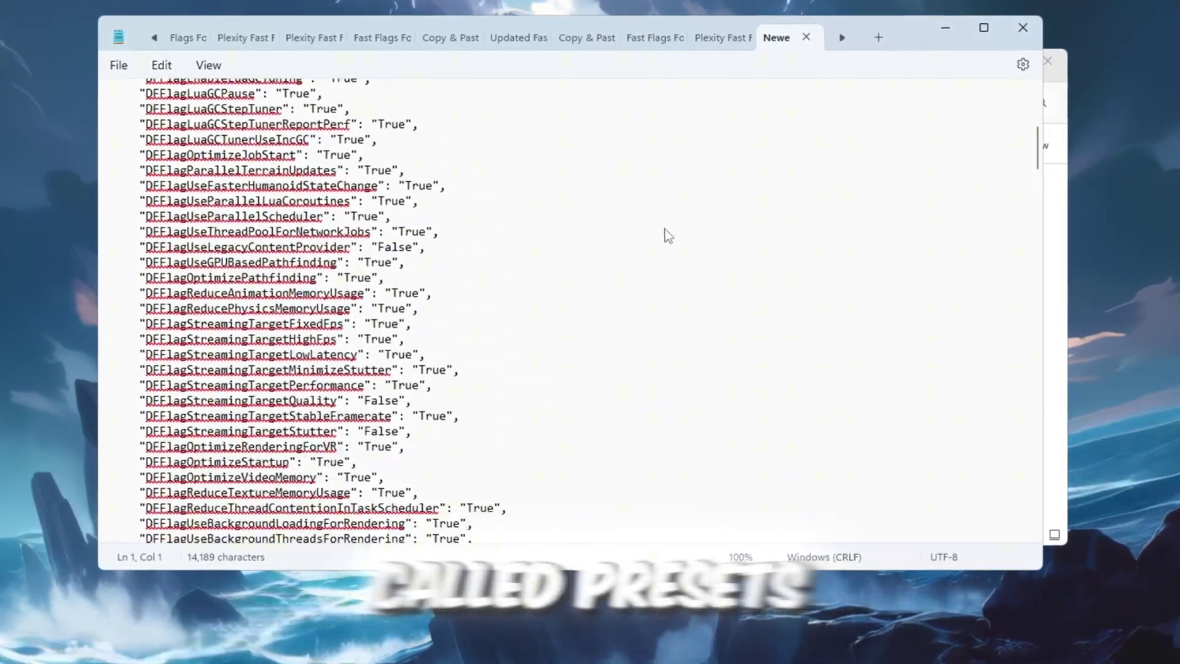
pyautogui.scroll(-20, 669, 236)
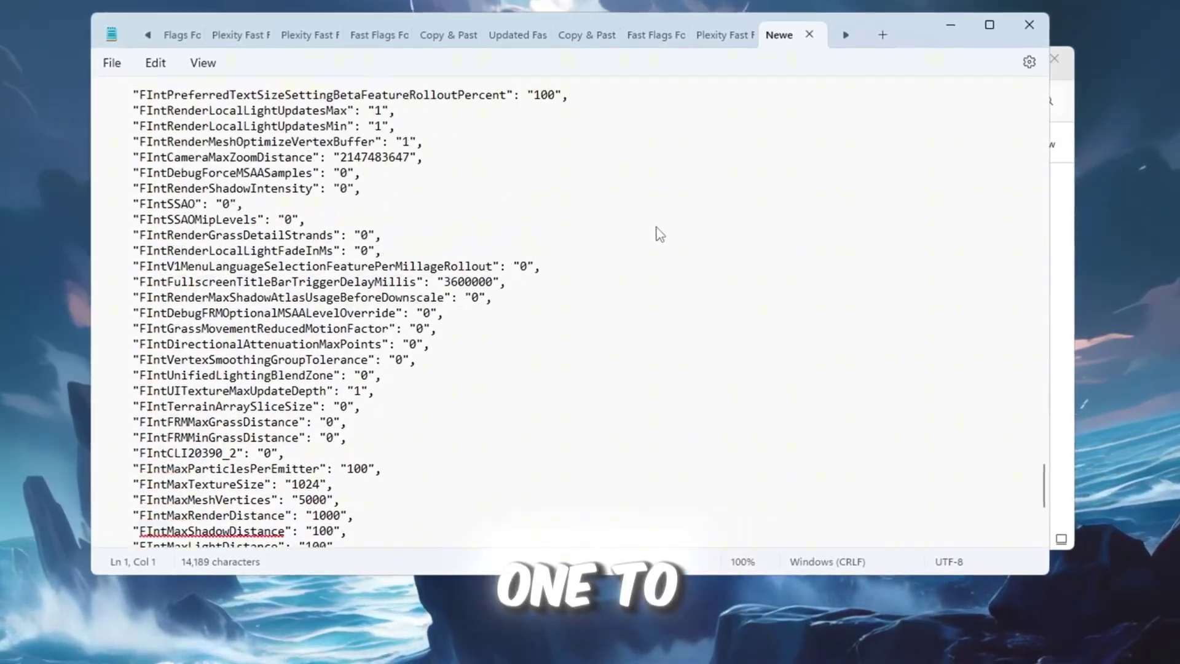
pyautogui.scroll(20, 659, 232)
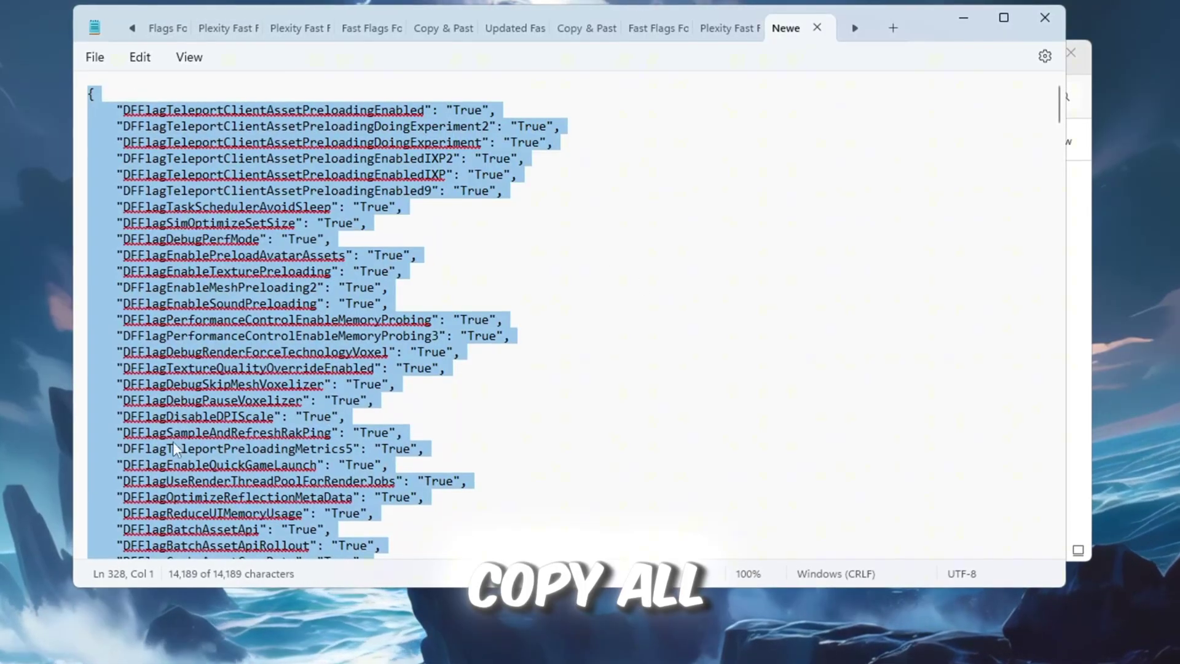
pyautogui.click(964, 17)
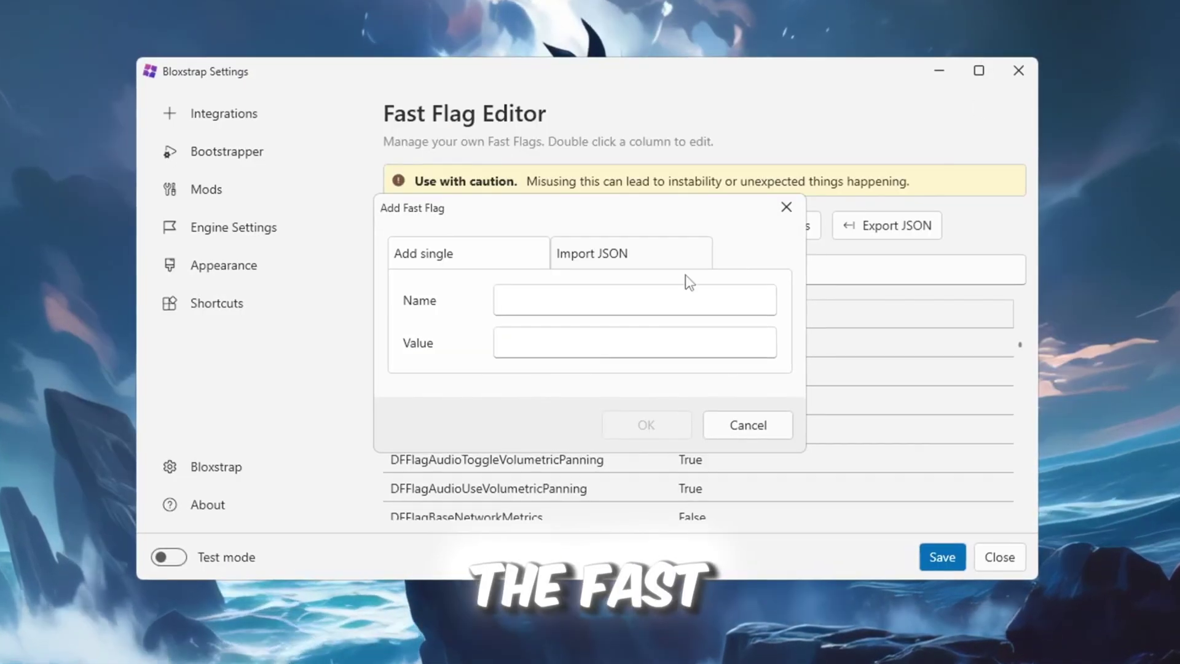
# Step: Import the copied flags as JSON, accept the large configuration and the overwriting of conflicting values, and save the settings
pyautogui.click(614, 253)
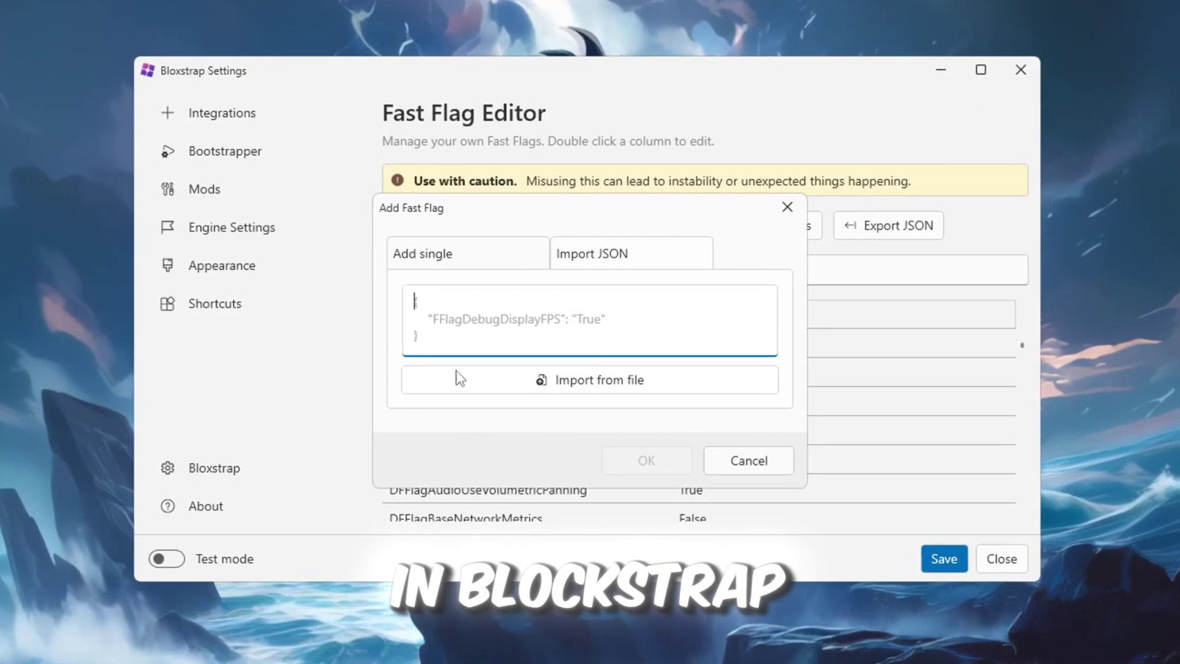
pyautogui.hotkey('ctrl', 'v')
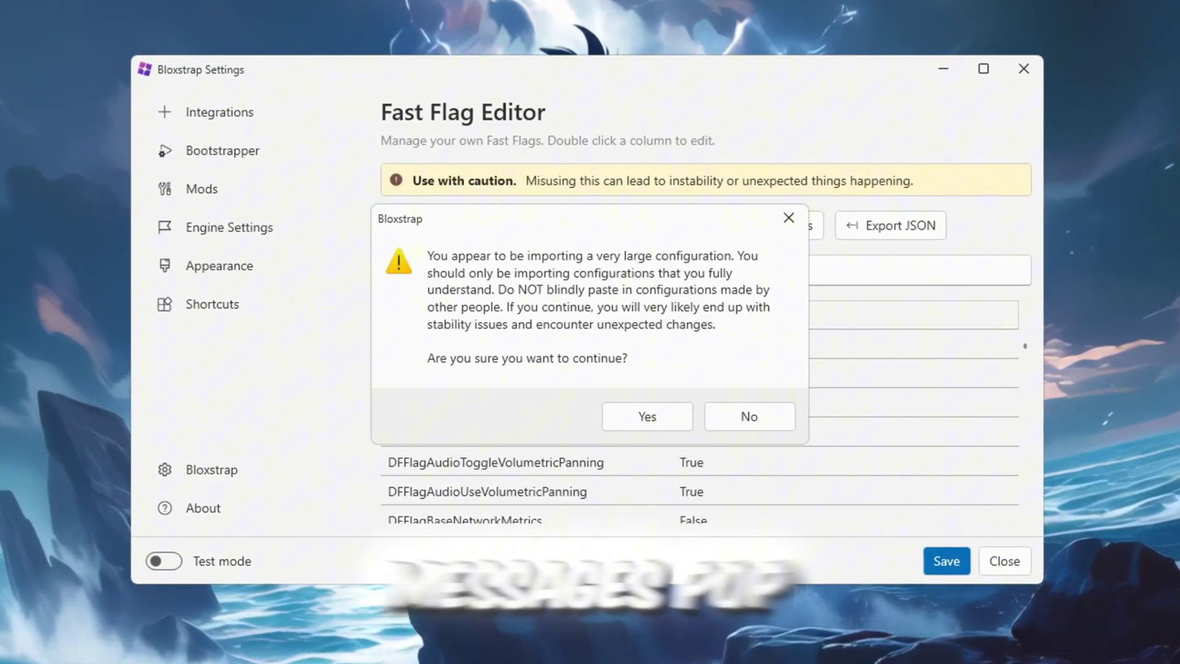
pyautogui.click(683, 425)
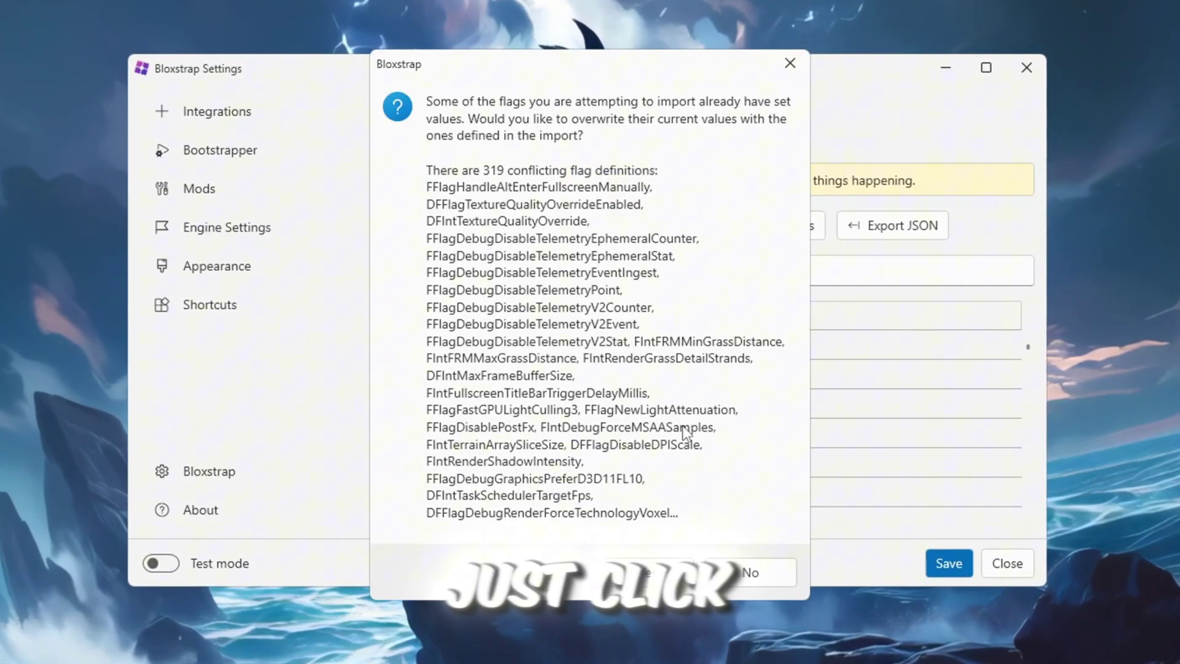
pyautogui.click(648, 573)
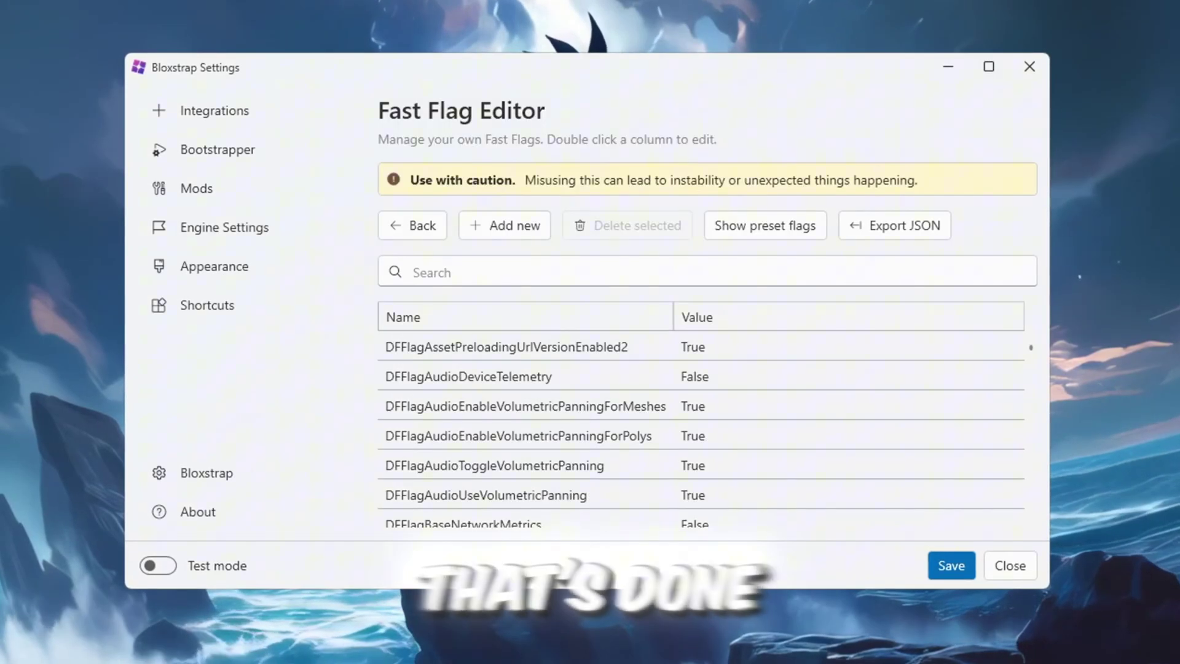
pyautogui.click(941, 577)
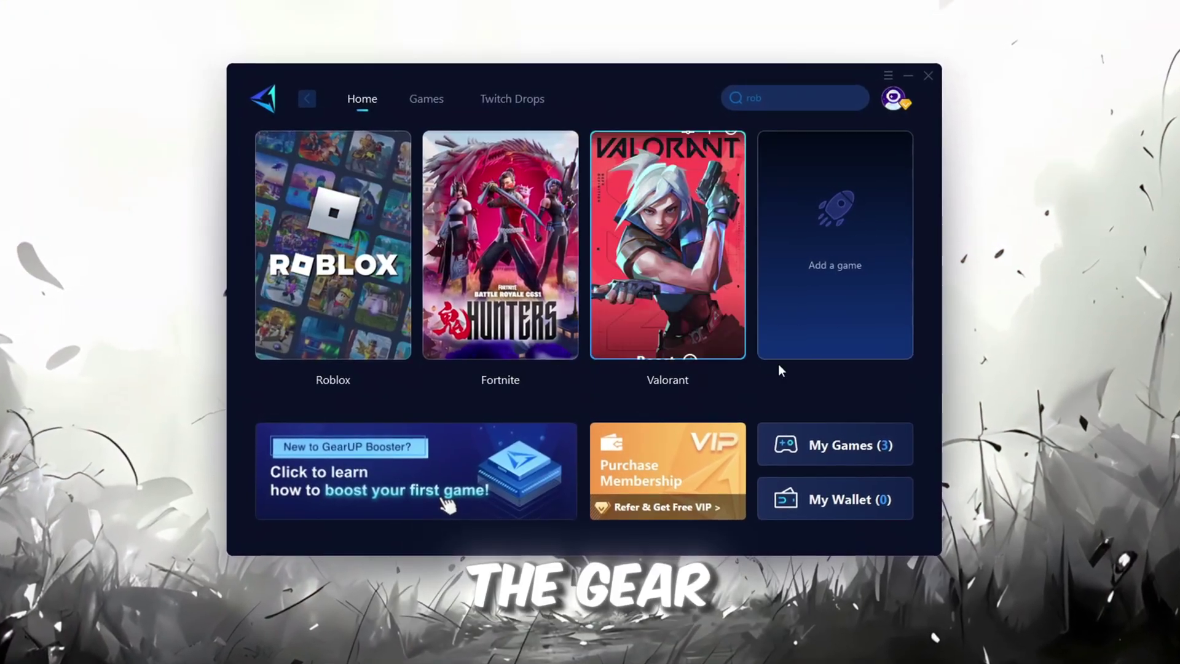
# Step: Browse the catalogue of supported games in GearUP Booster and return to the home page
pyautogui.moveTo(713, 277)
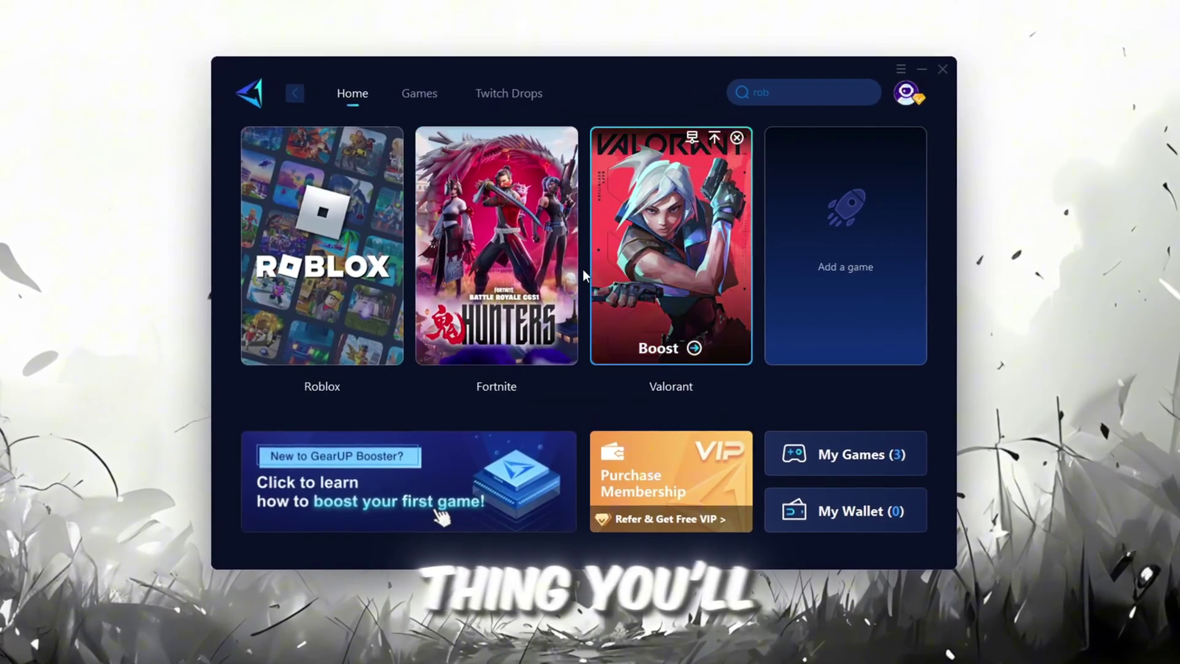
pyautogui.click(909, 91)
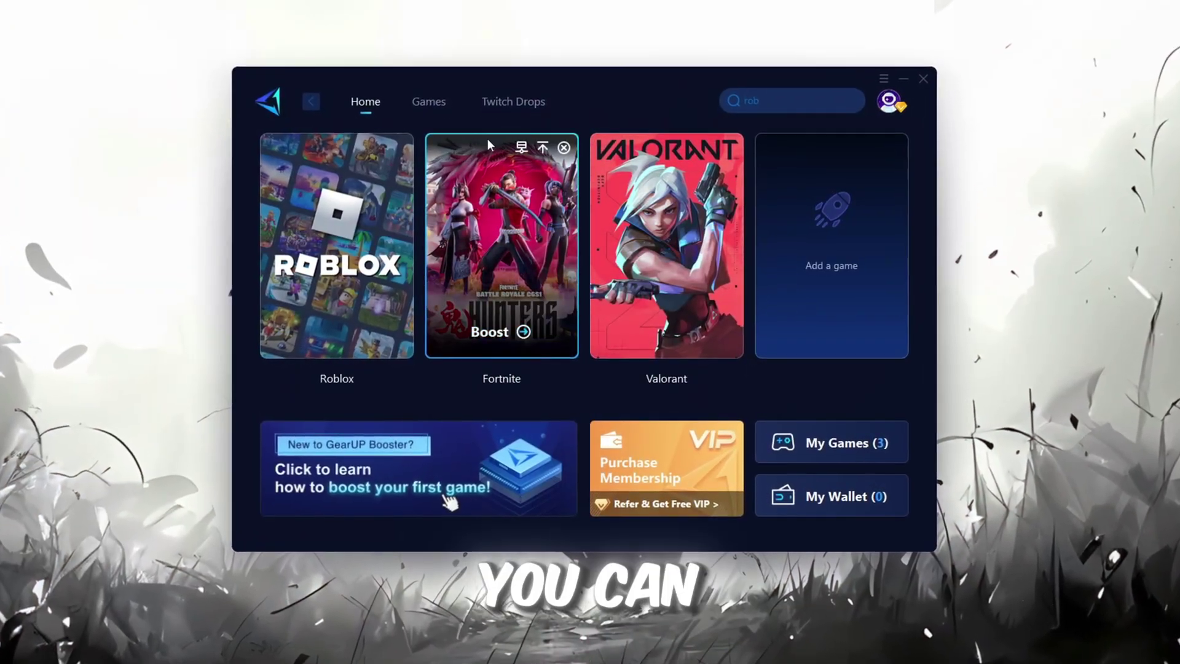
pyautogui.click(434, 107)
pyautogui.scroll(-6, 570, 319)
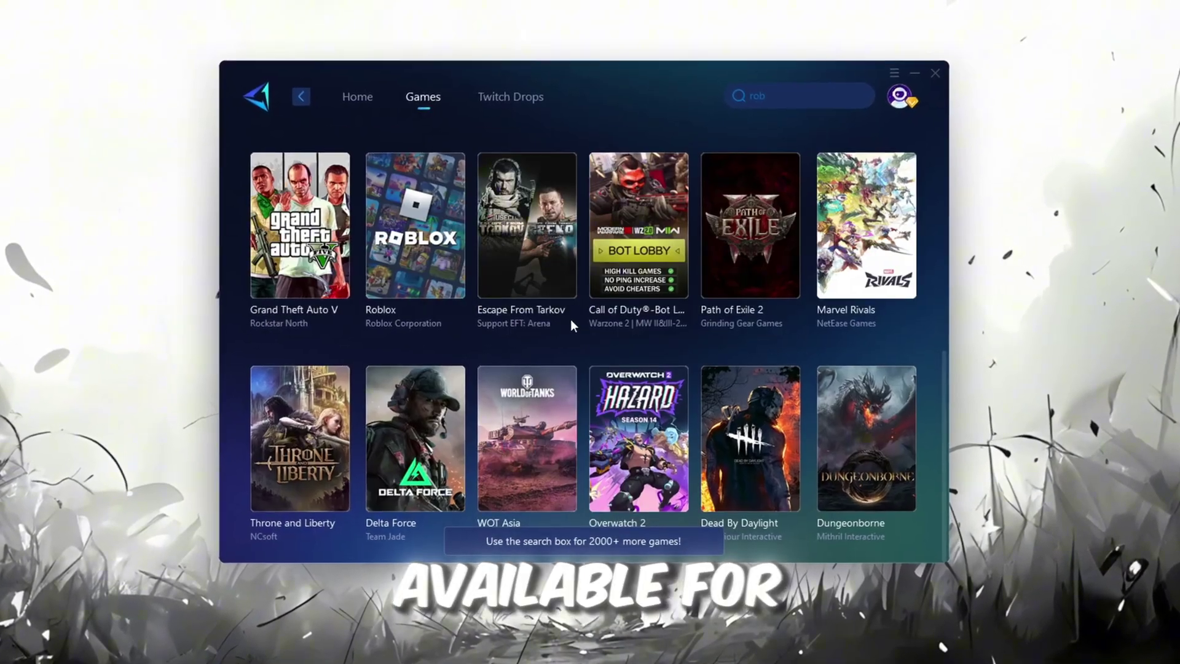
pyautogui.scroll(6, 631, 337)
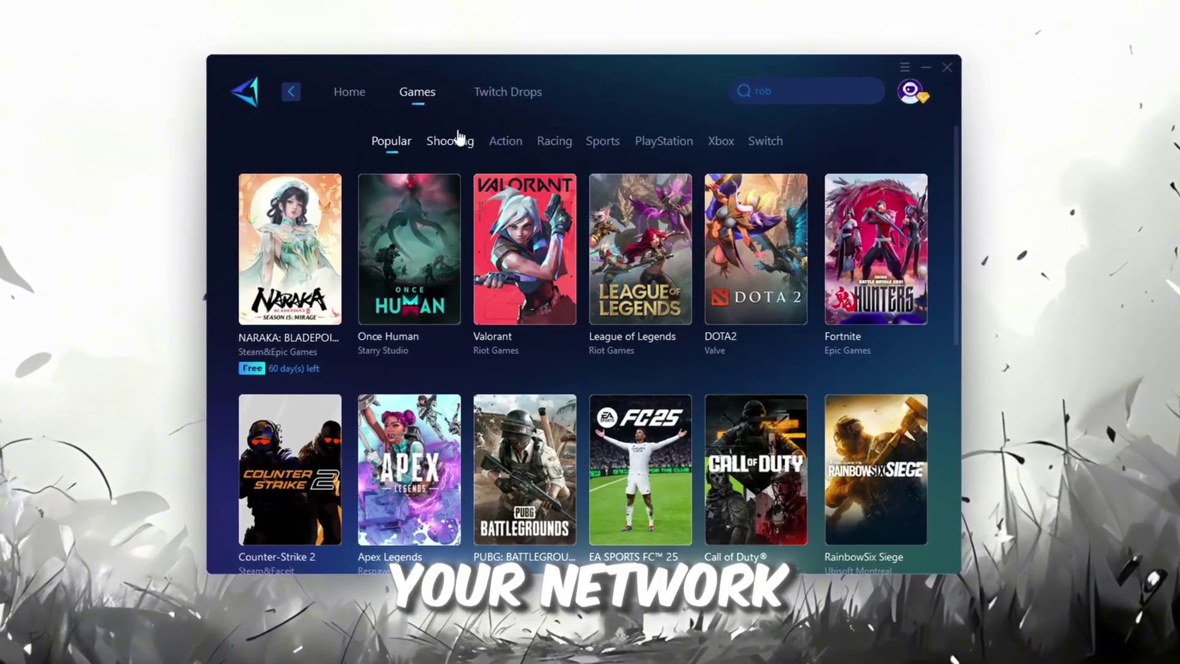
pyautogui.click(346, 92)
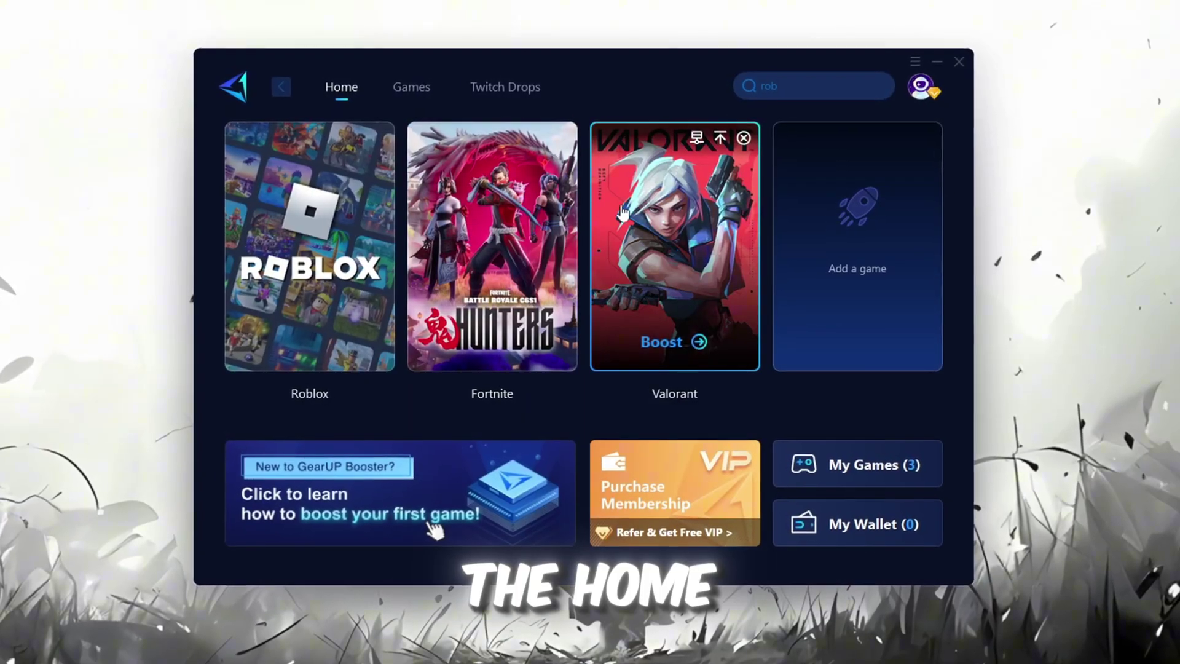
# Step: Start boosting Roblox from the GearUP Booster home page
pyautogui.moveTo(569, 256)
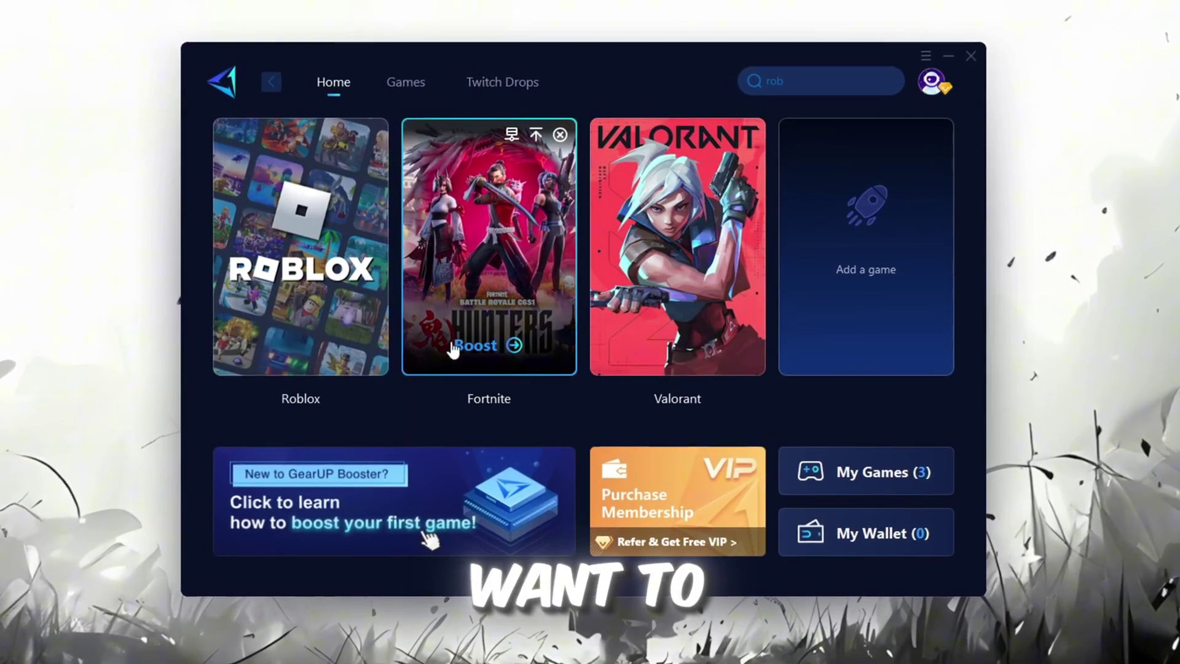
pyautogui.moveTo(218, 237)
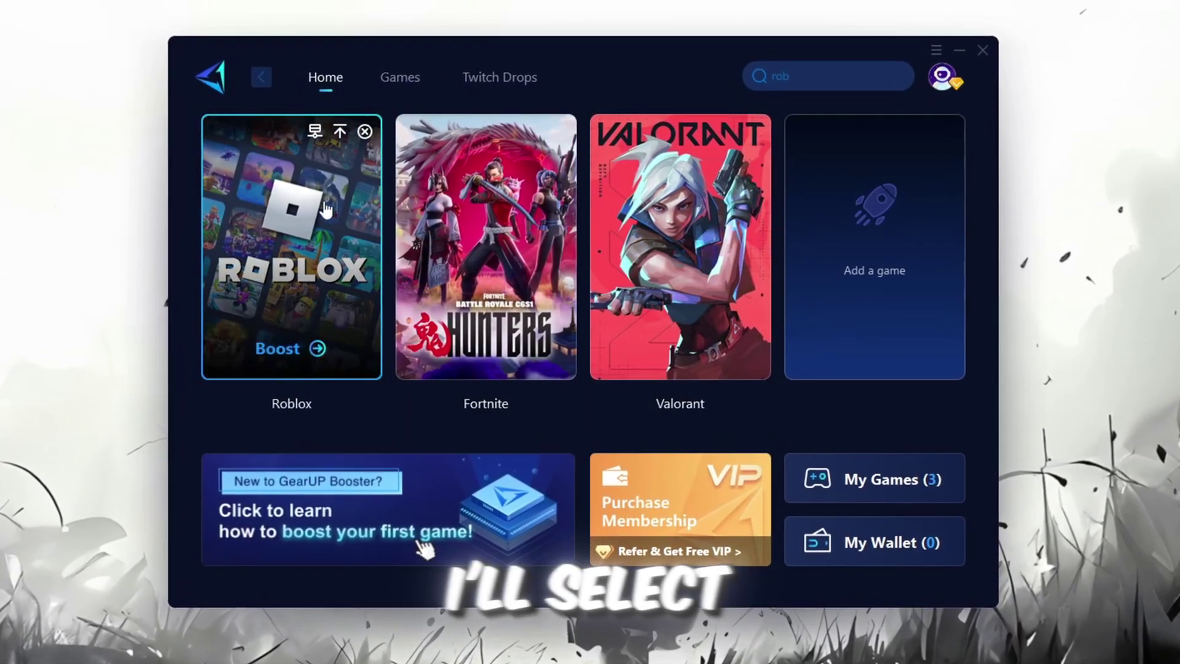
pyautogui.click(278, 349)
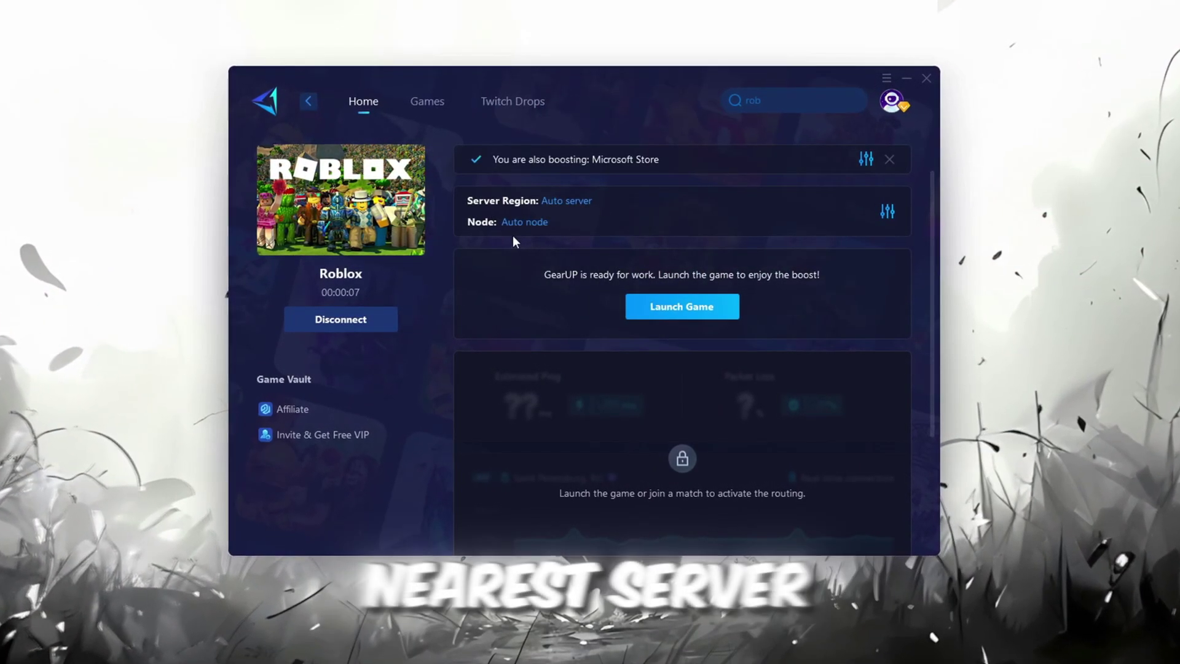
# Step: Examine the server regions and nodes available for Roblox without changing the automatic choices, and close GearUP Booster
pyautogui.click(566, 201)
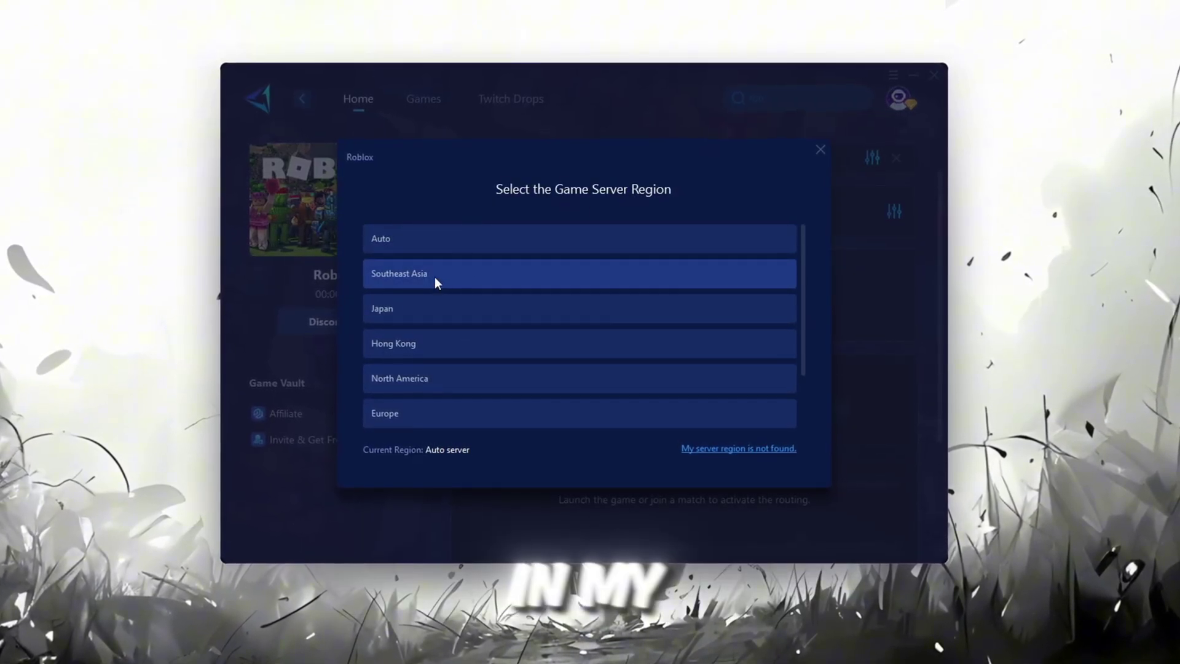
pyautogui.scroll(-2, 613, 268)
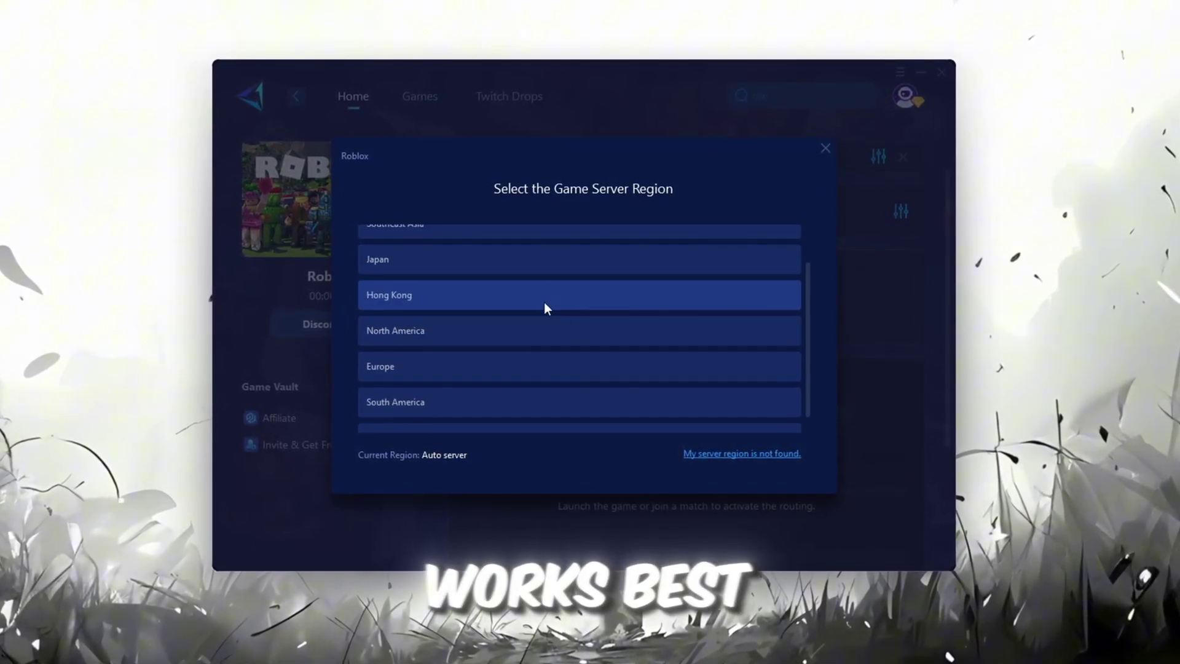
pyautogui.click(828, 150)
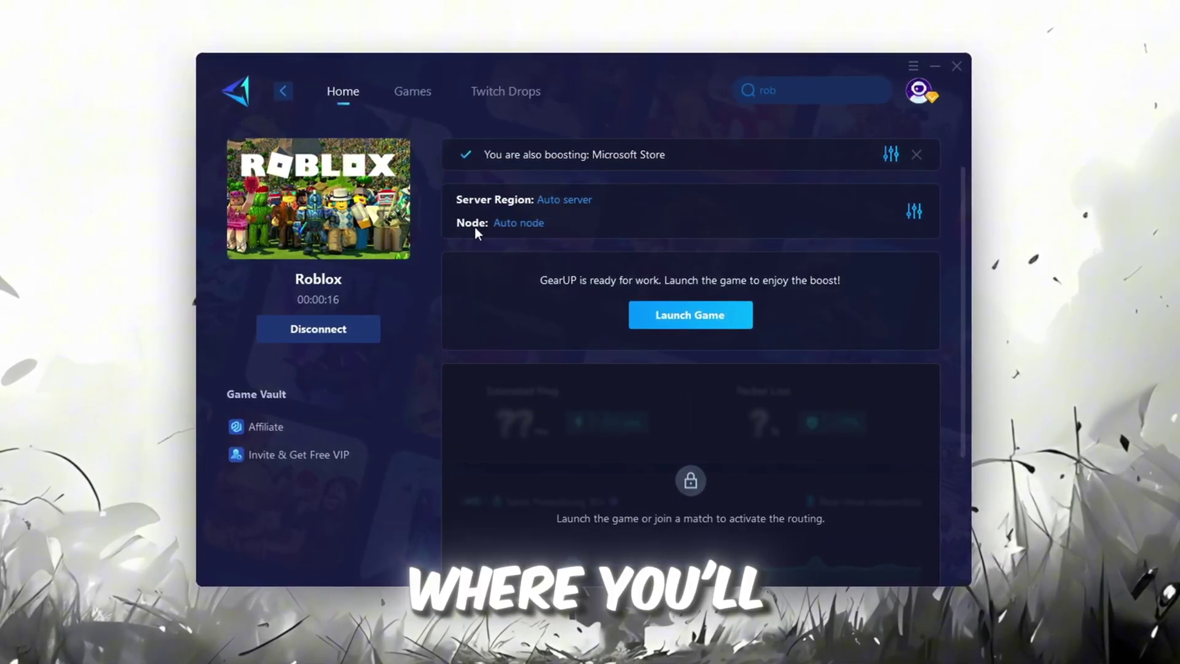
pyautogui.click(532, 232)
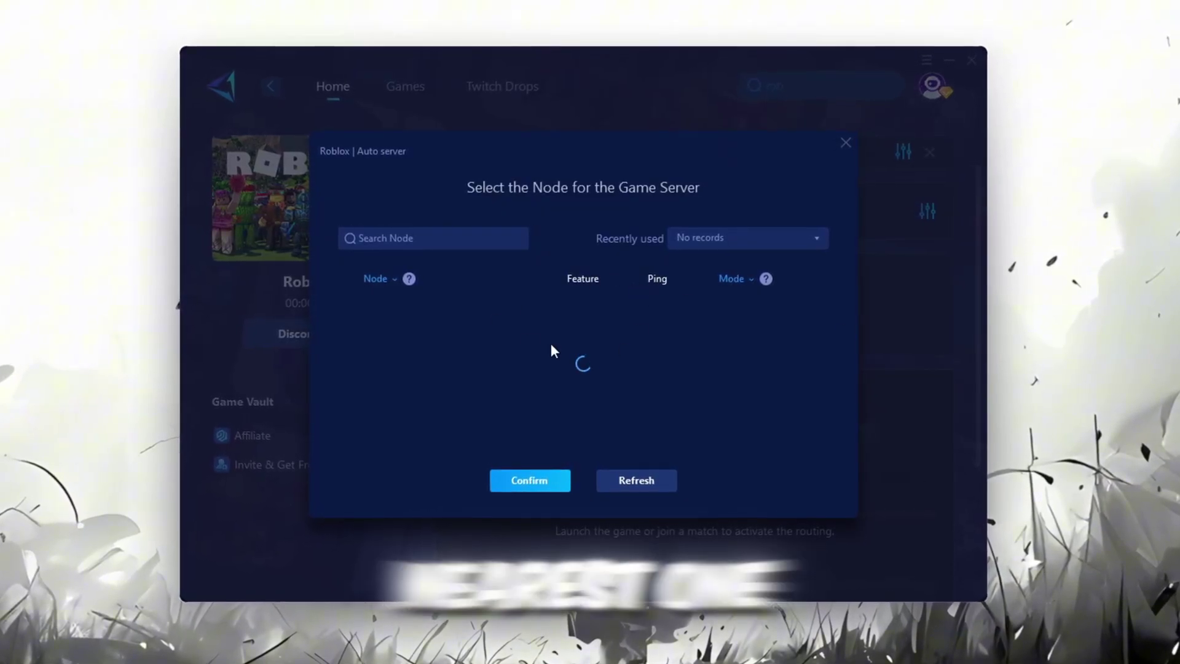
pyautogui.scroll(-4, 588, 345)
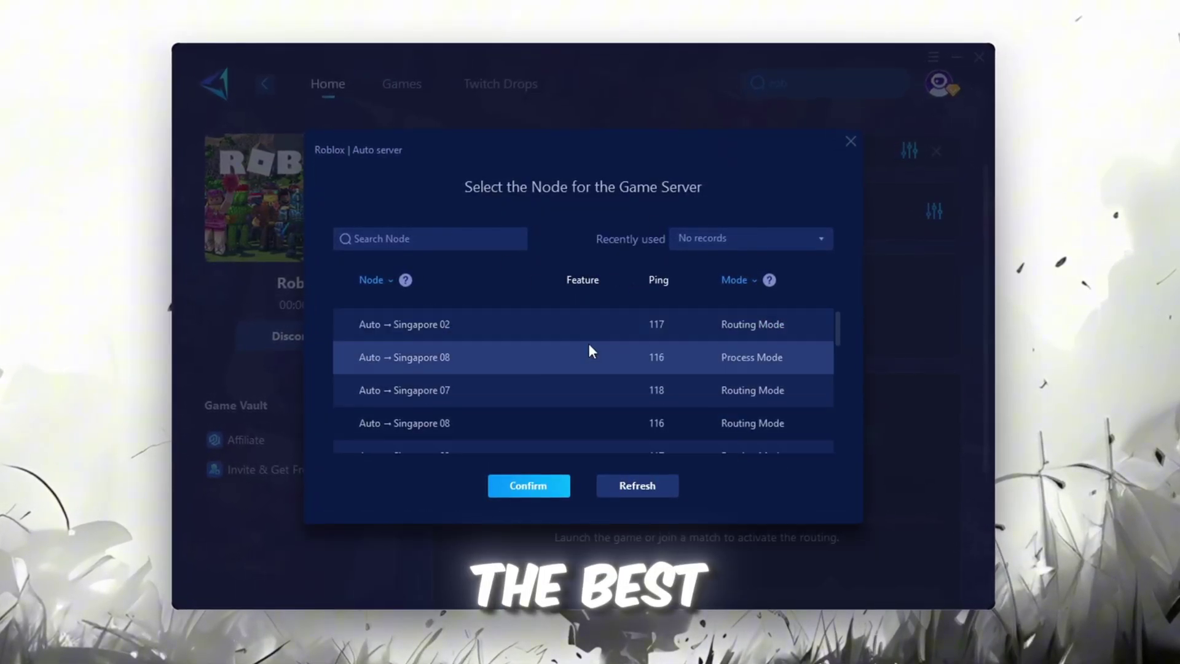
pyautogui.click(853, 142)
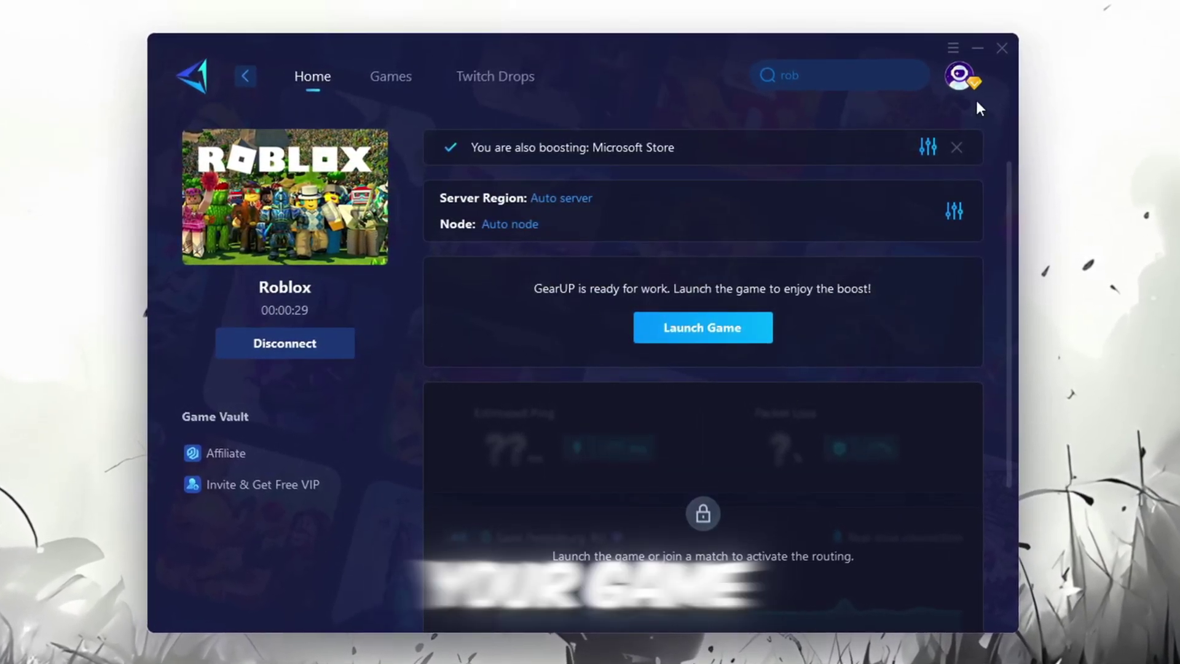
pyautogui.click(1004, 48)
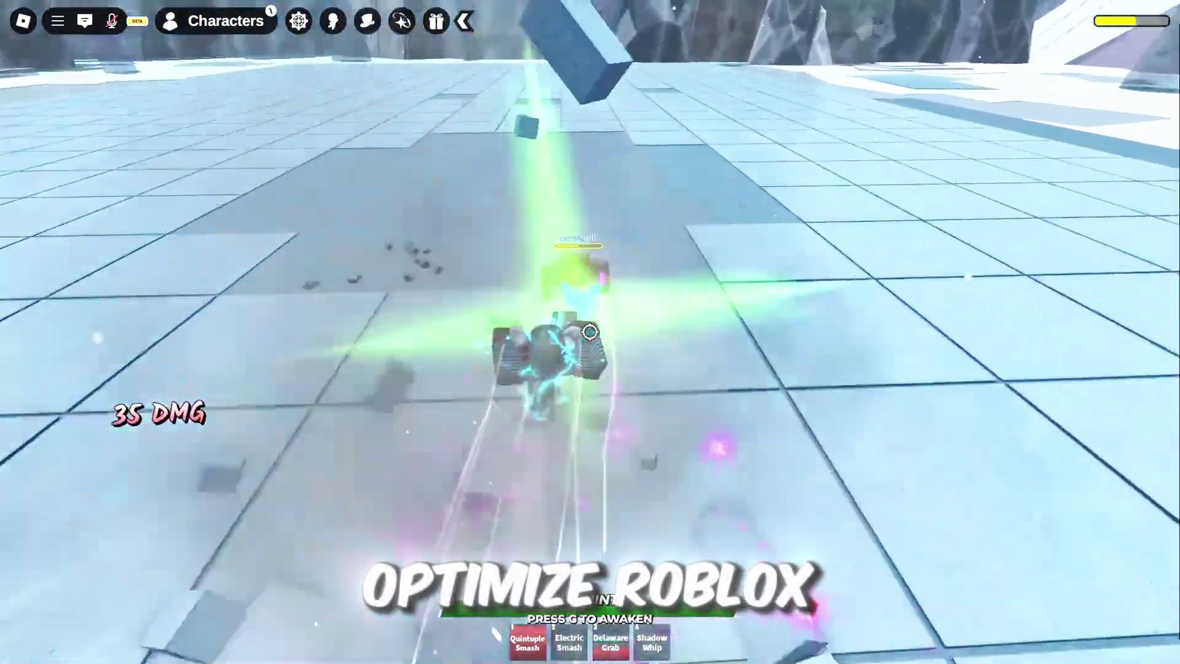
pyautogui.click(589, 332)
pyautogui.click(590, 331)
pyautogui.click(589, 331)
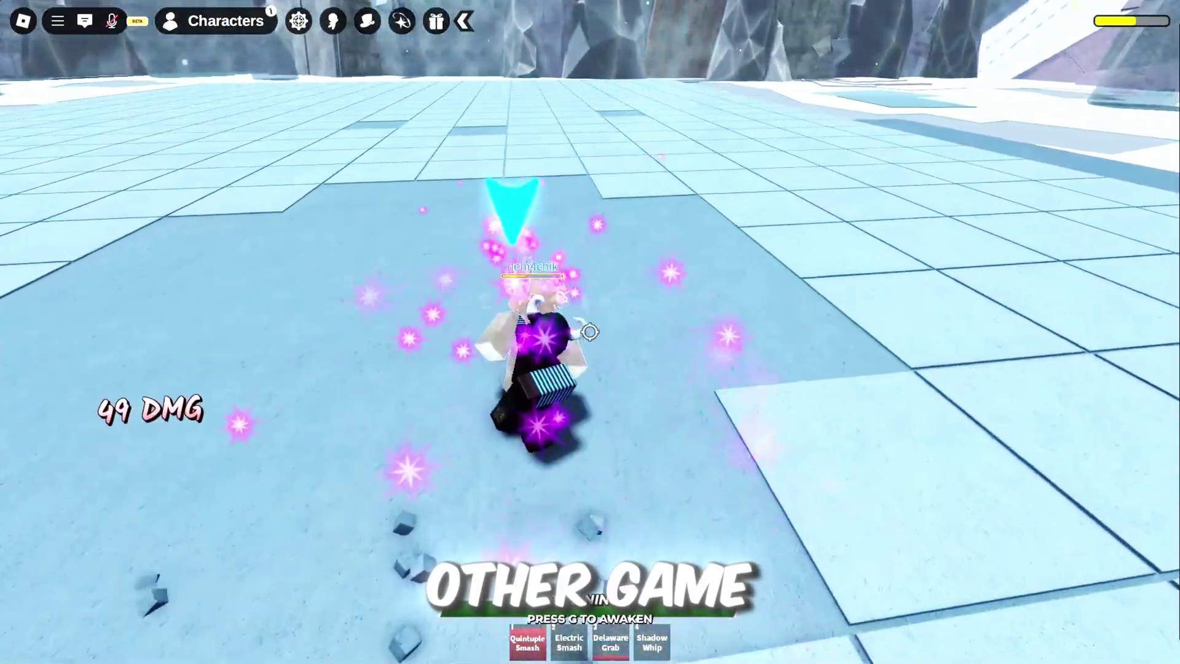
pyautogui.click(589, 332)
pyautogui.click(589, 331)
pyautogui.click(589, 332)
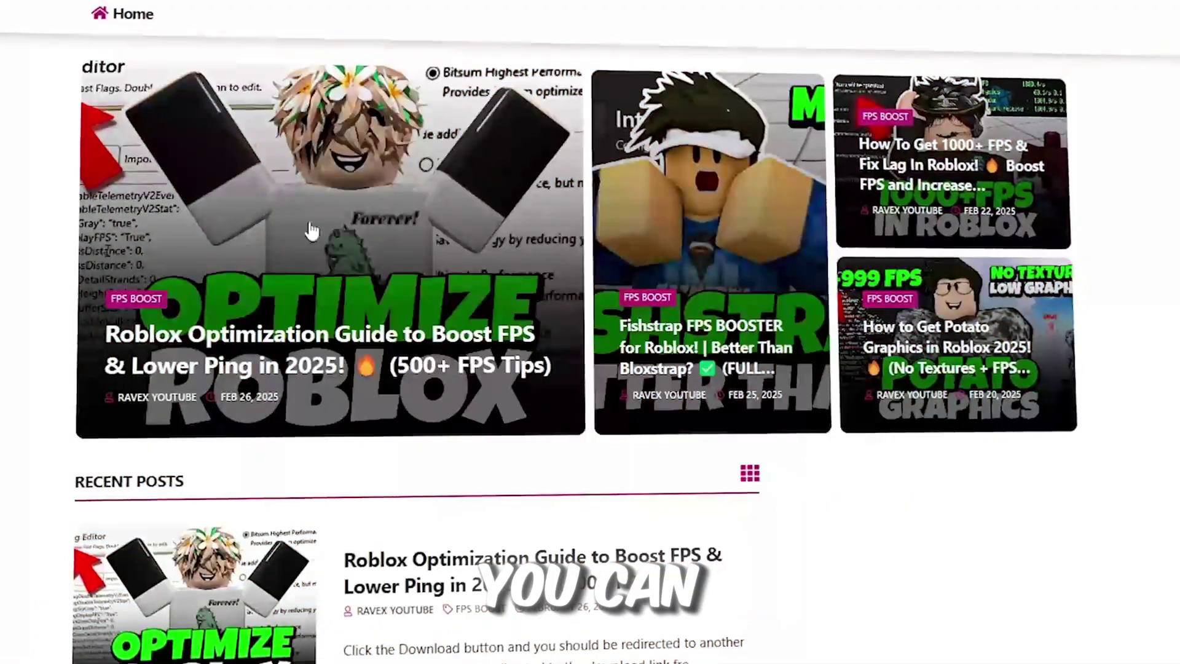
pyautogui.scroll(-4, 312, 231)
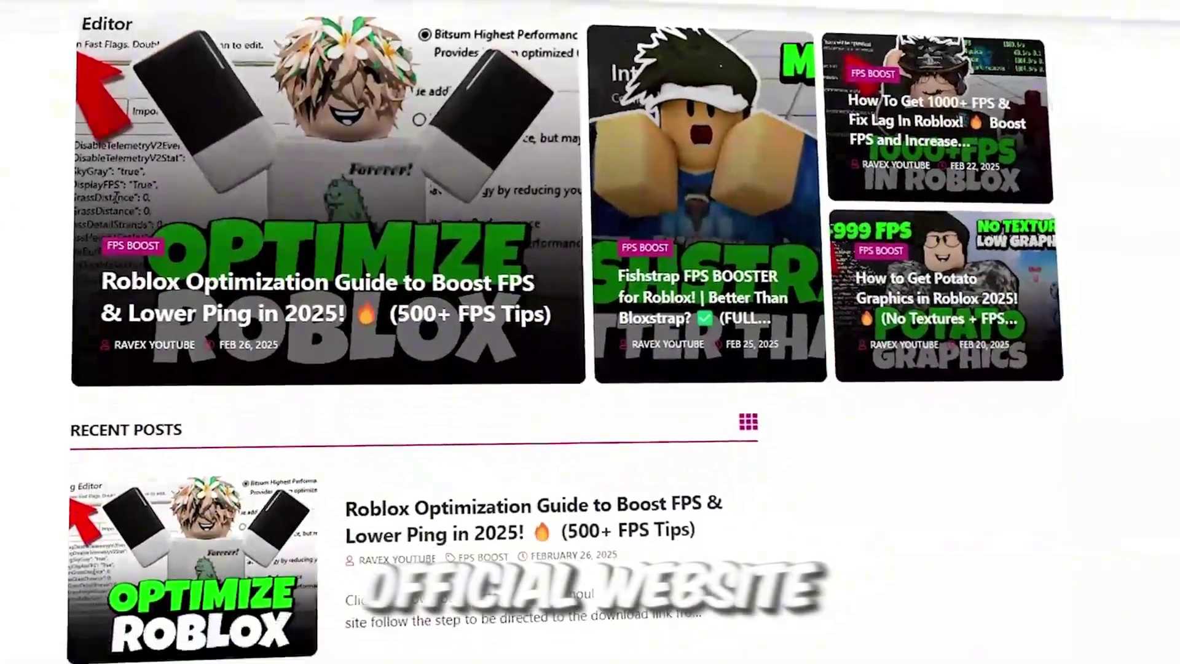
pyautogui.scroll(-10, 590, 331)
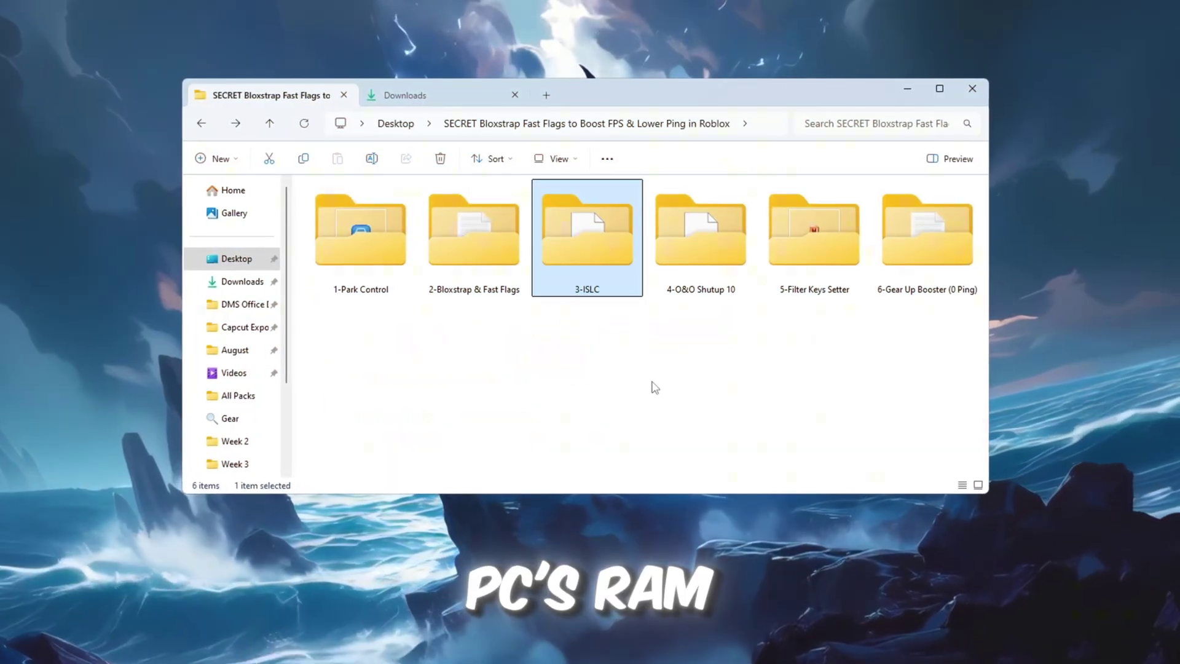
# Step: Launch Intelligent standby list cleaner from the 3-ISLC folder and open its free memory threshold for editing
pyautogui.doubleClick(580, 254)
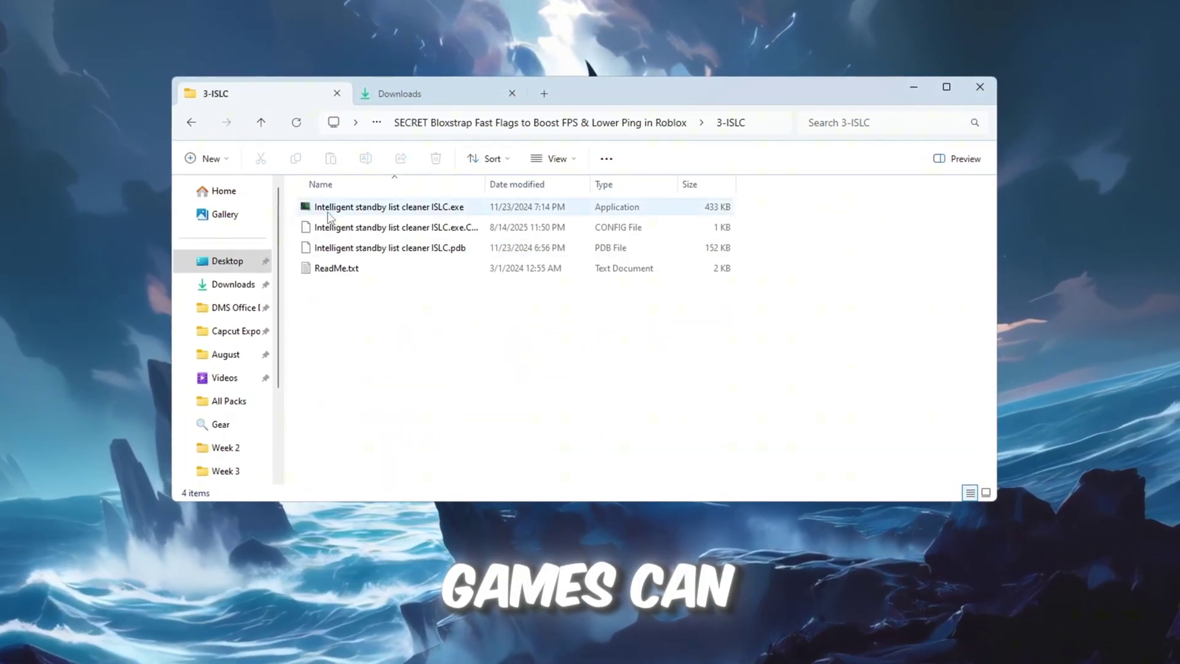
pyautogui.click(384, 208)
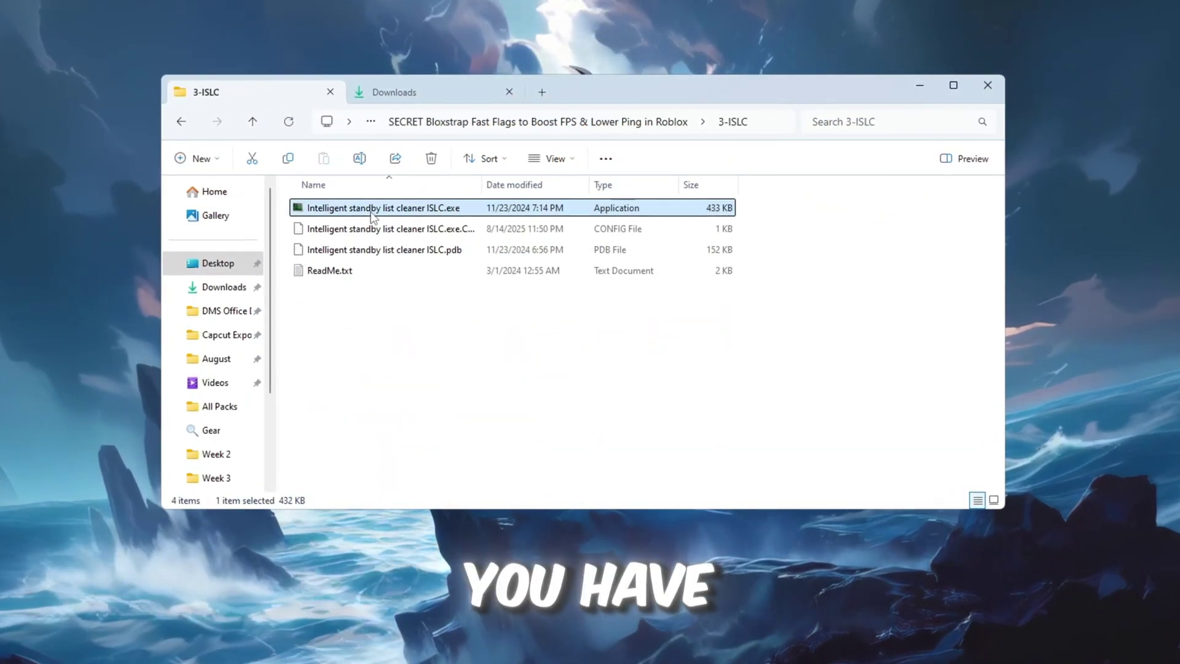
pyautogui.doubleClick(435, 211)
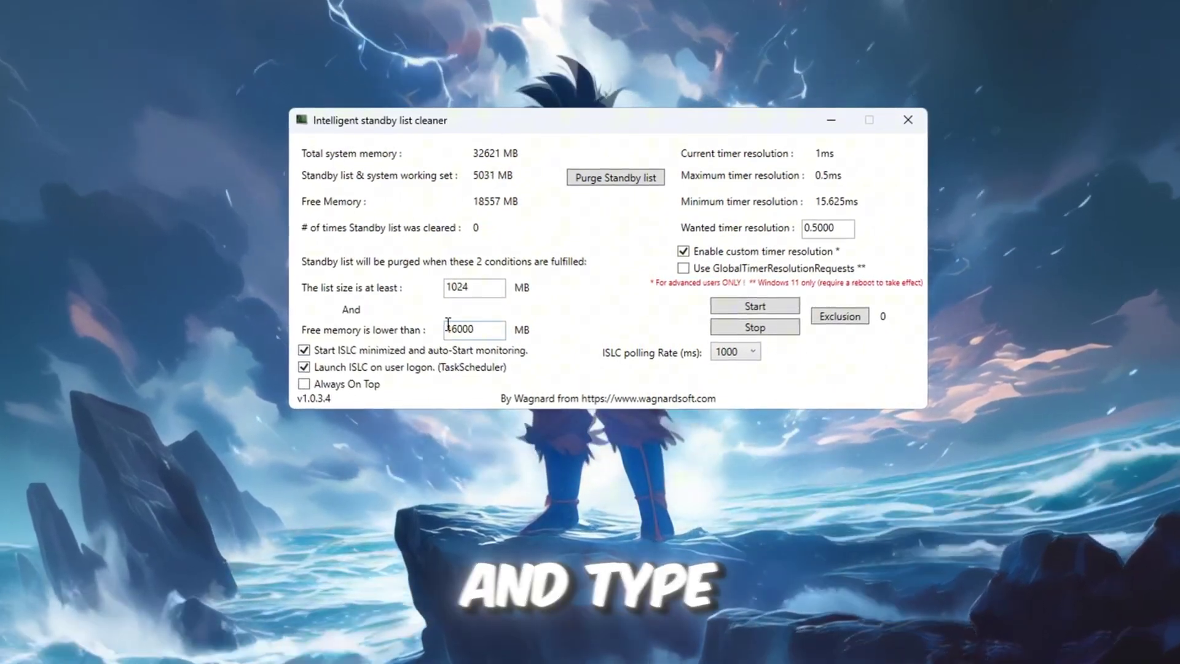
pyautogui.click(470, 330)
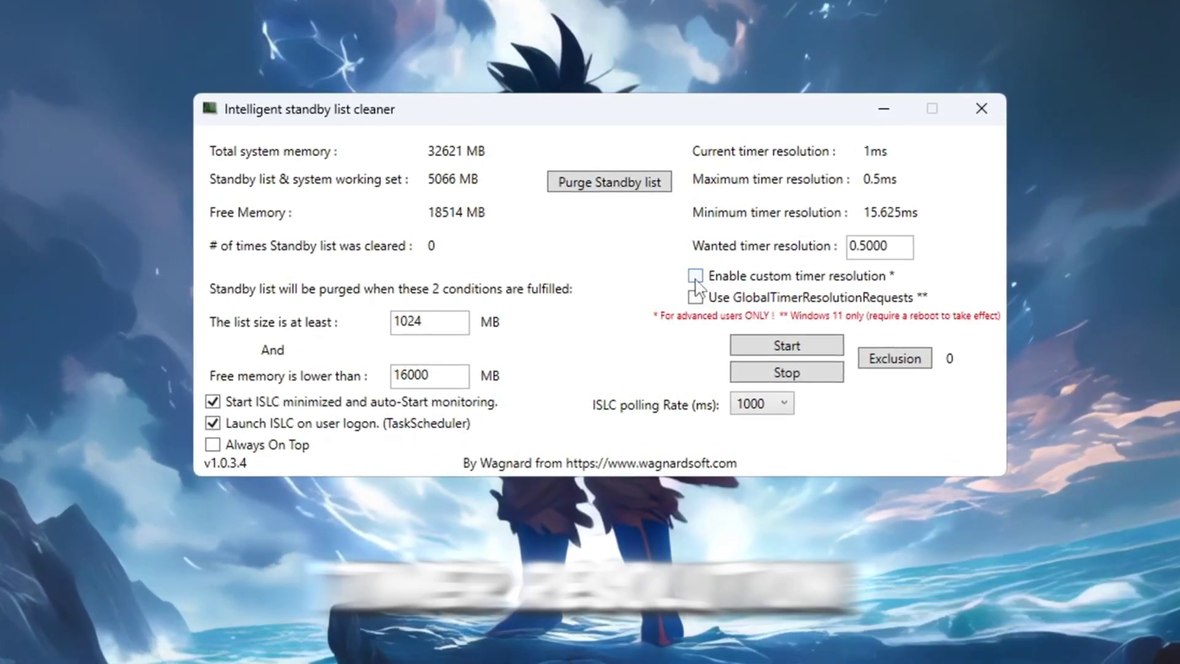
# Step: Enable the custom timer resolution at 0.5000 and choose an ISLC polling rate of 1000 ms
pyautogui.doubleClick(903, 247)
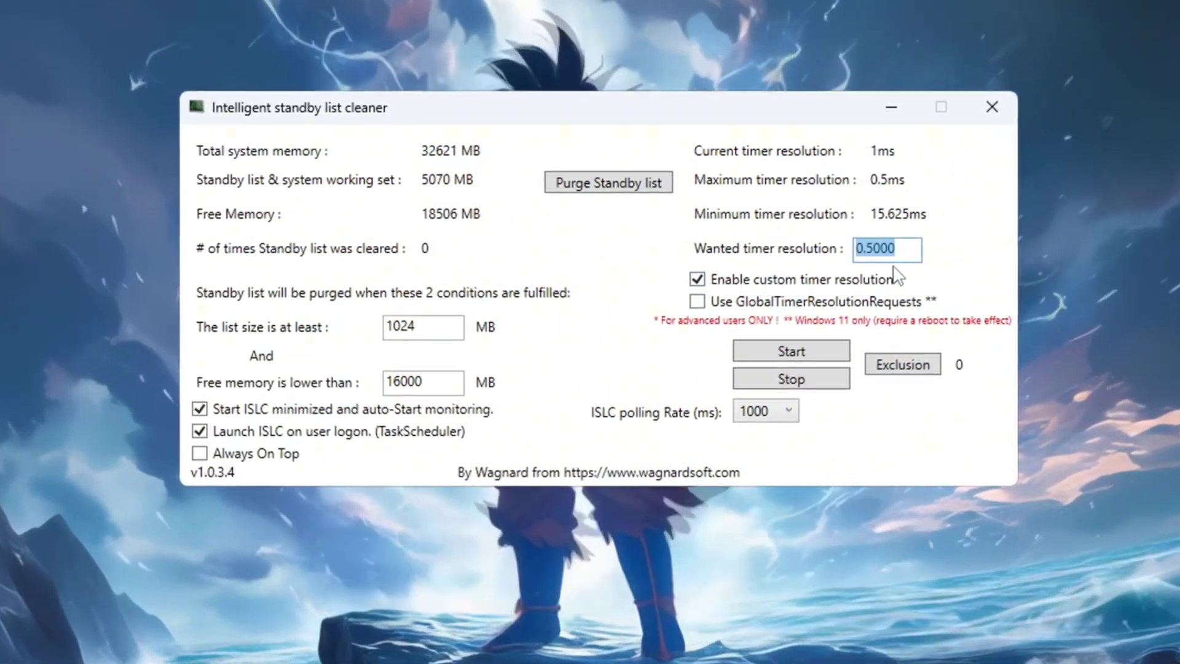
pyautogui.click(779, 413)
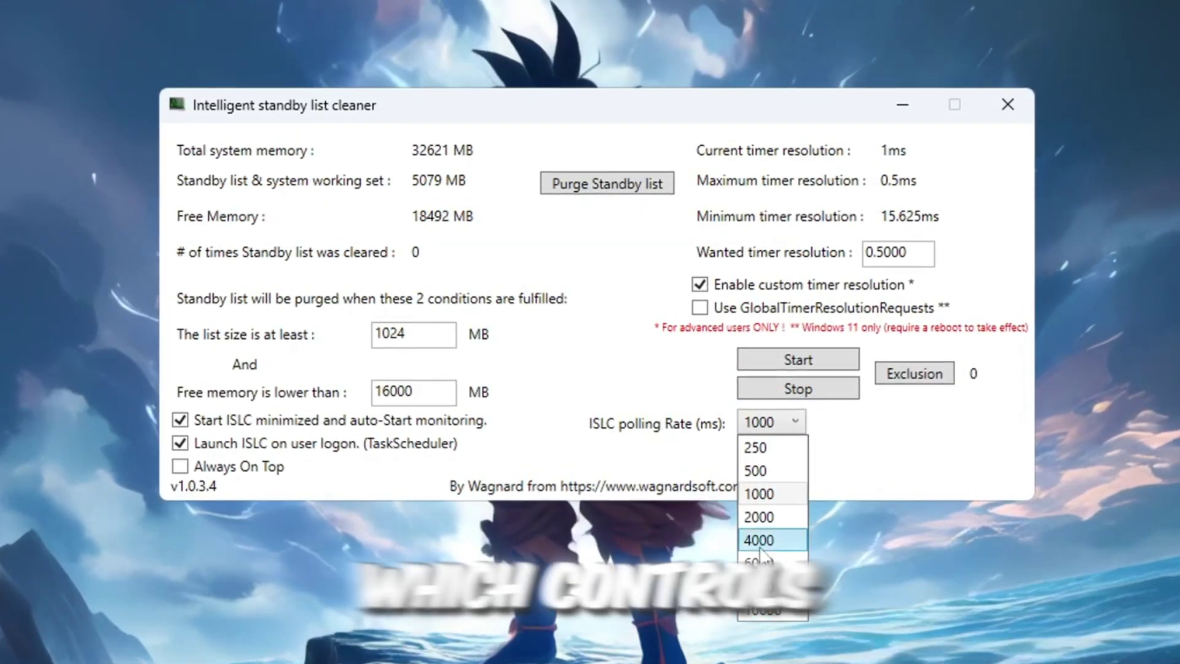
pyautogui.click(755, 490)
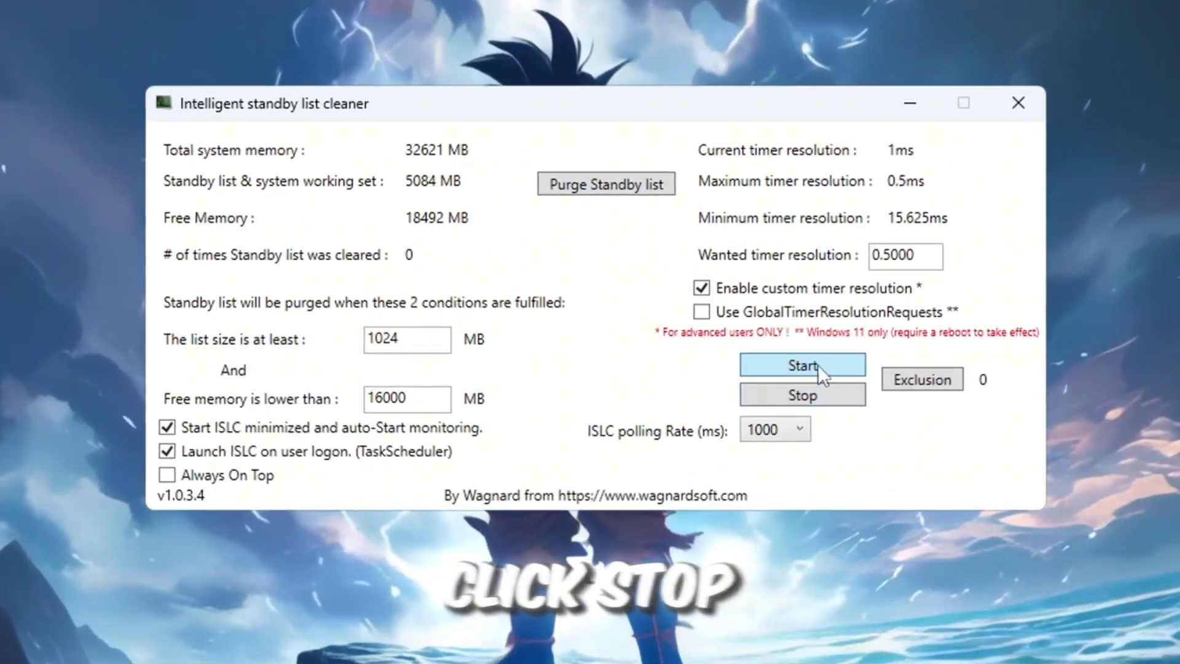
# Step: Start ISLC monitoring and purge the standby list
pyautogui.click(814, 364)
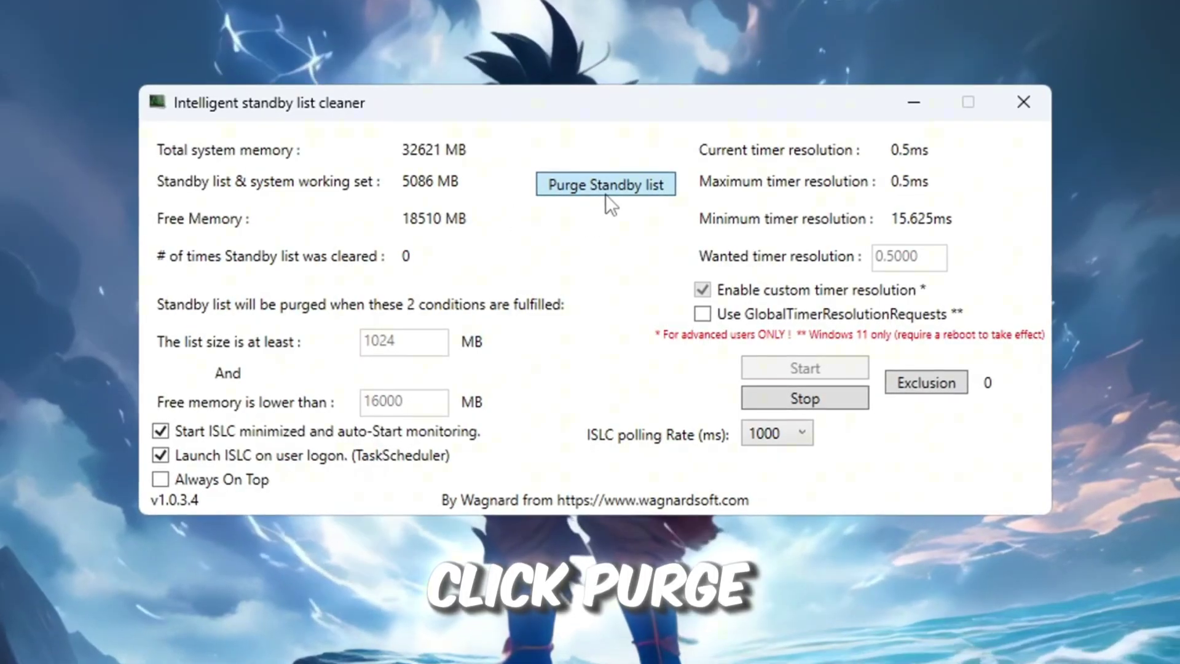
pyautogui.click(606, 193)
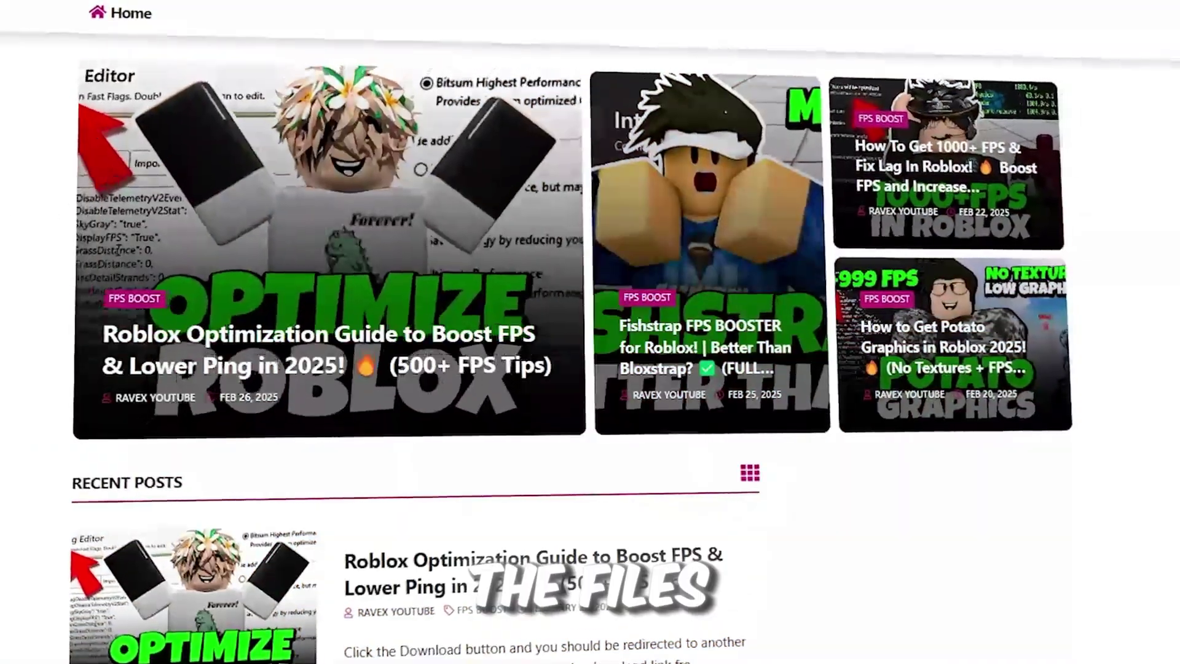
pyautogui.scroll(-10, 590, 331)
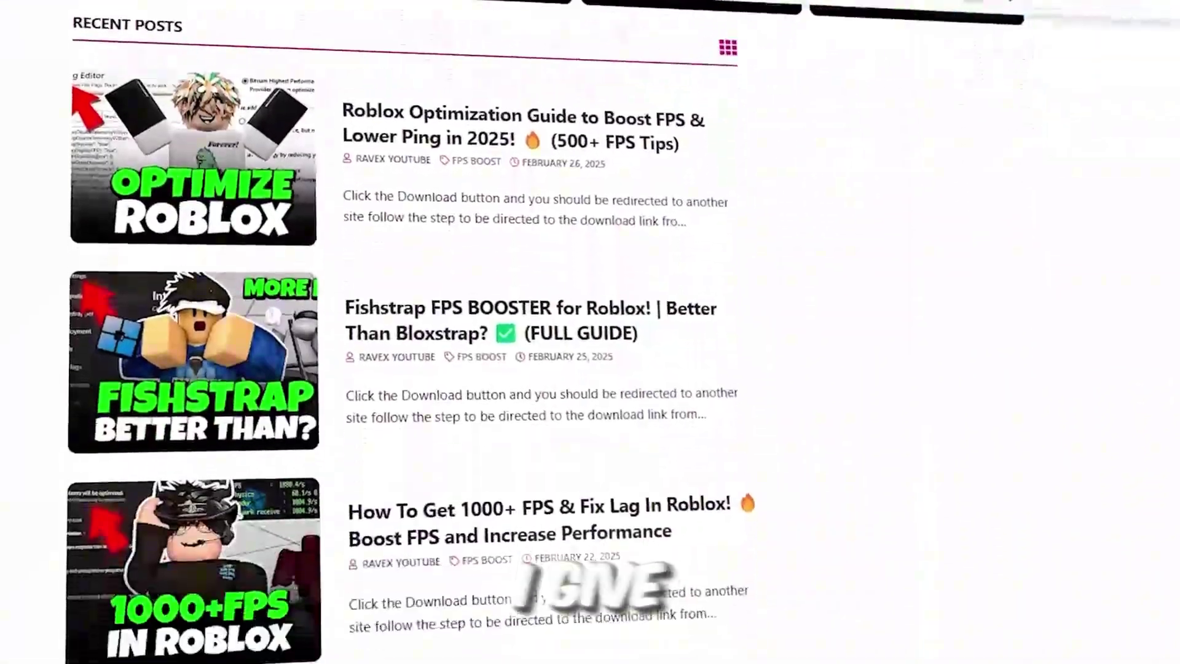
pyautogui.scroll(-3, 590, 332)
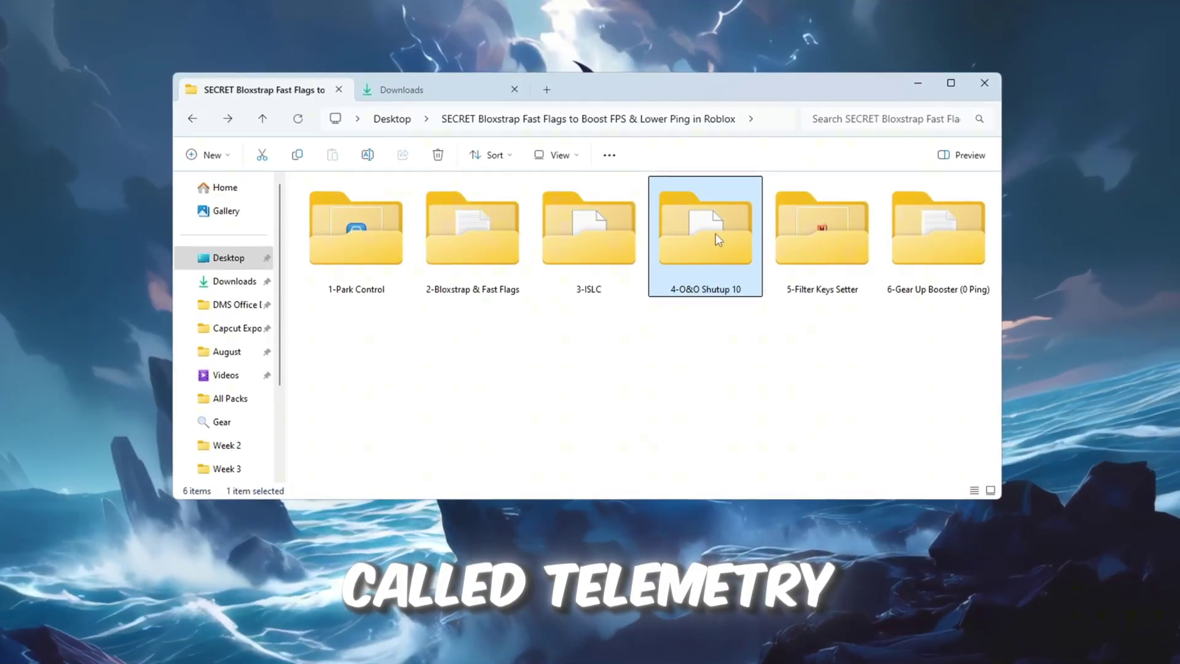
# Step: Open O&O ShutUp10++ from the 4-O&O Shutup 10 folder and apply only the recommended settings without creating a restore point
pyautogui.doubleClick(715, 234)
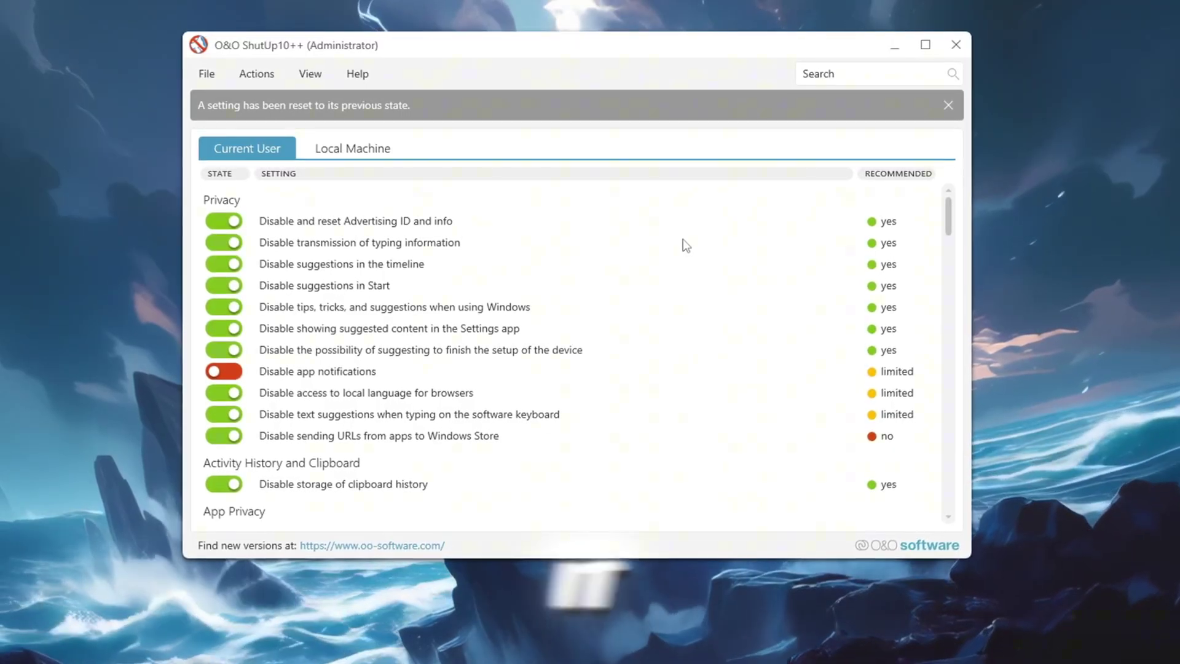
pyautogui.click(254, 78)
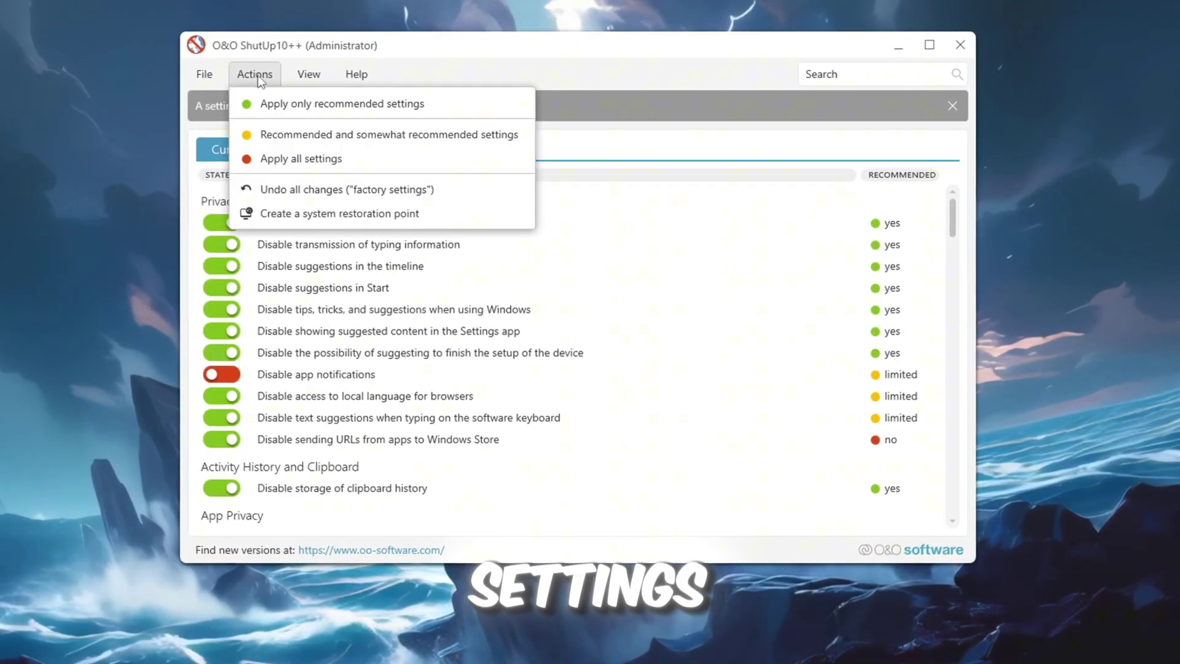
pyautogui.click(385, 106)
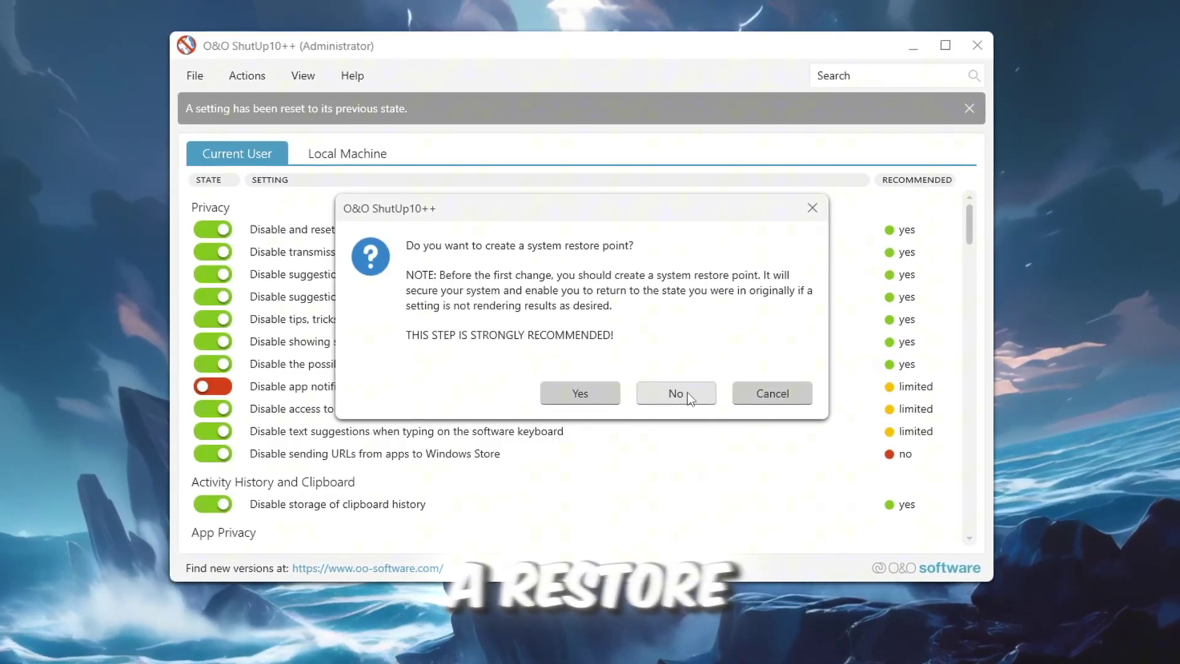
pyautogui.click(686, 393)
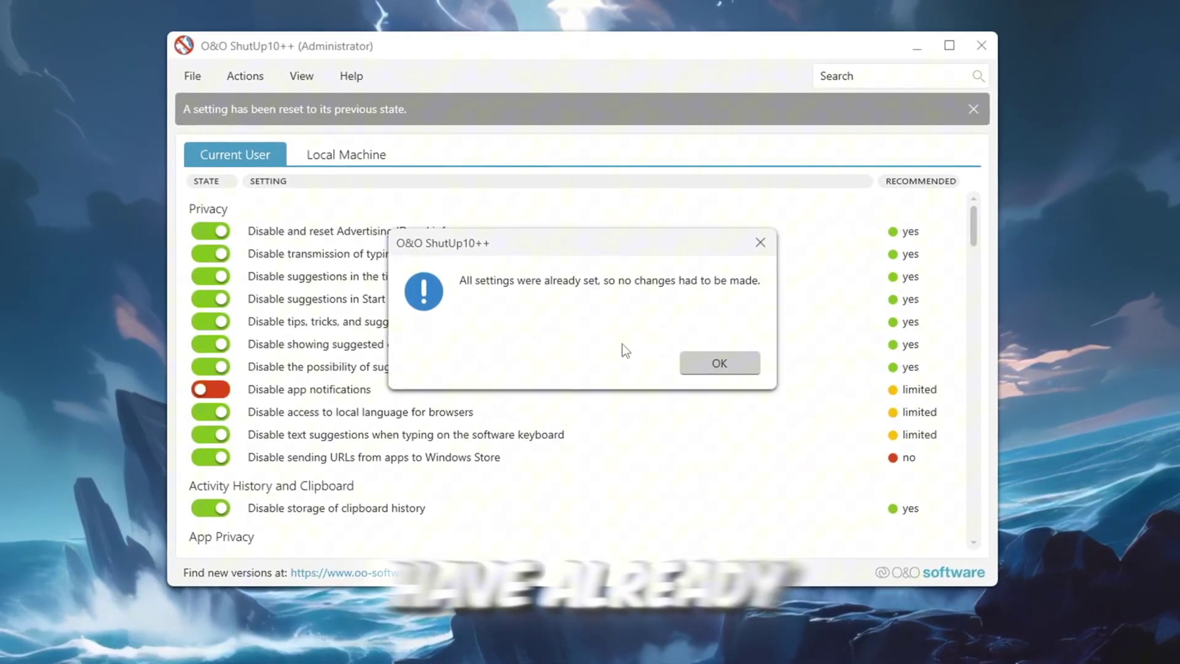
pyautogui.click(701, 362)
# Step: Review the current-user privacy settings in O&O ShutUp10++ through the Taskbar and Miscellaneous sections, and dismiss the notification banner
pyautogui.scroll(-15, 604, 295)
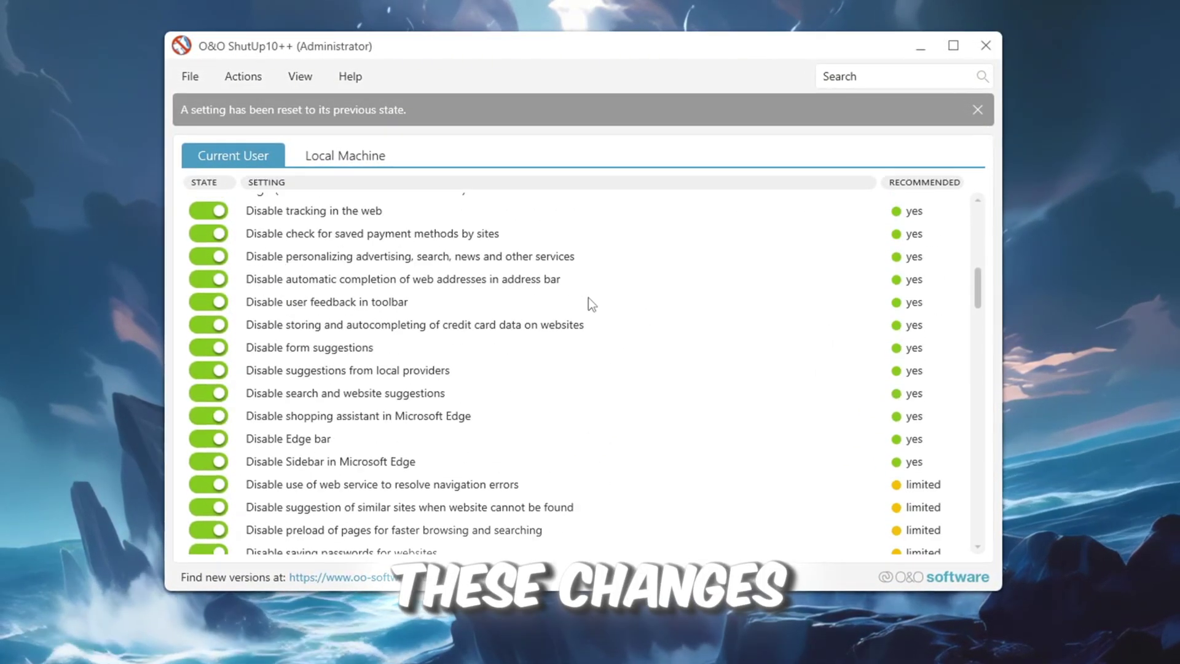
pyautogui.scroll(-5, 587, 304)
pyautogui.scroll(-20, 620, 375)
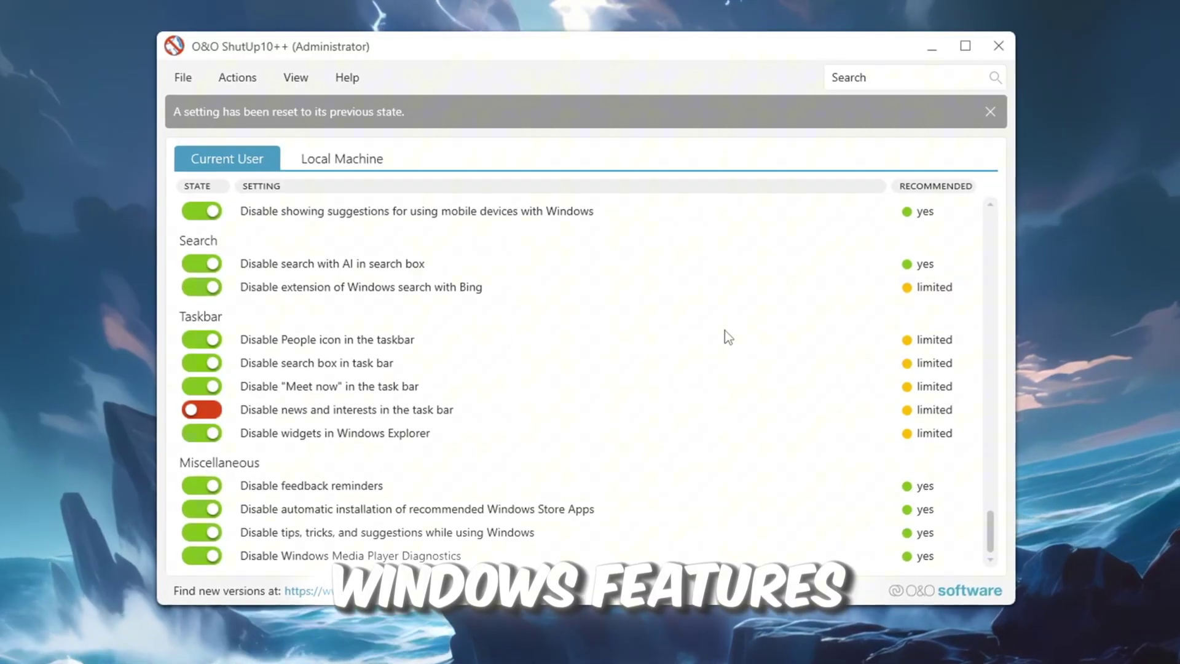
pyautogui.scroll(15, 725, 335)
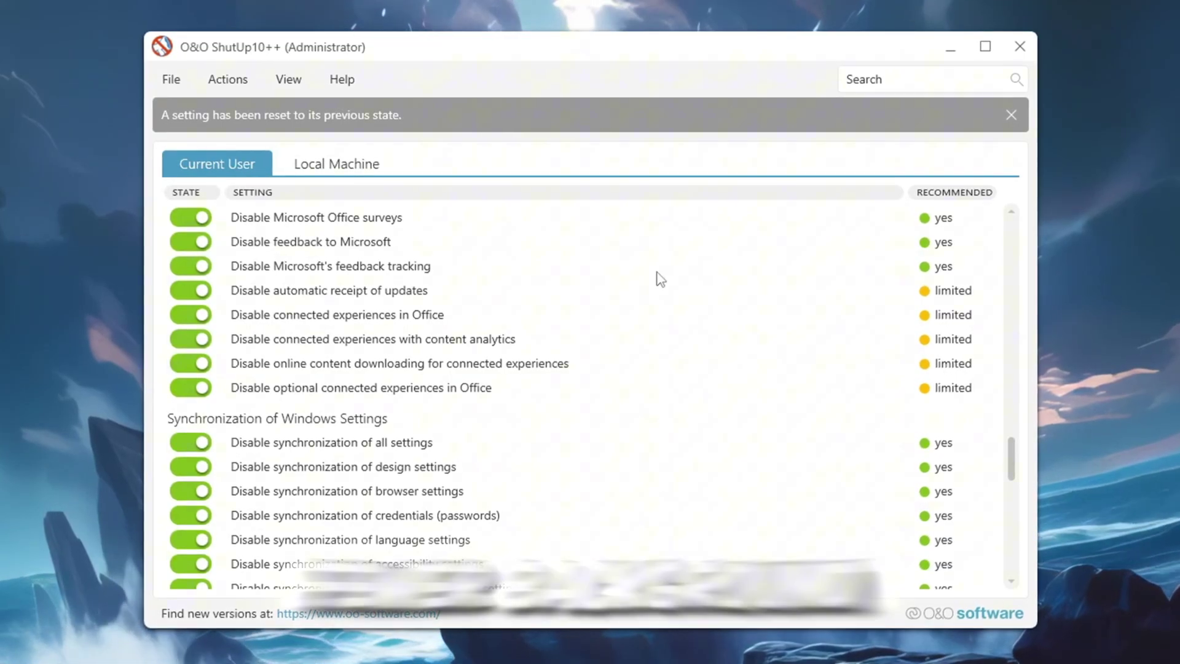
pyautogui.click(1013, 115)
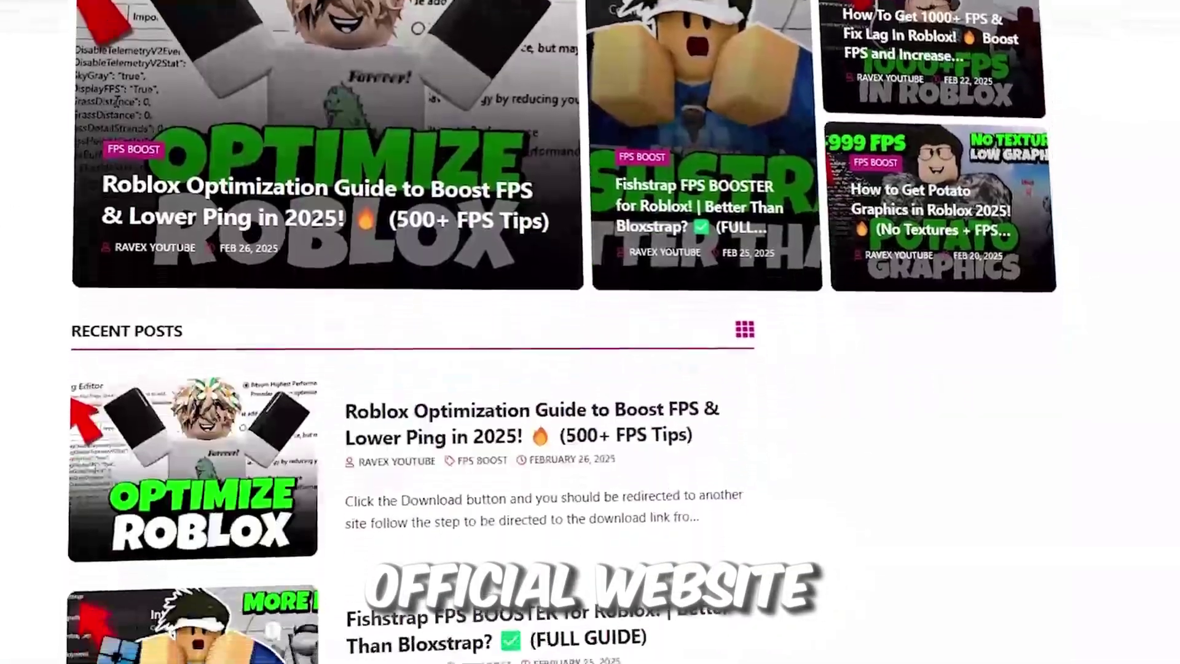
pyautogui.scroll(-5, 406, 368)
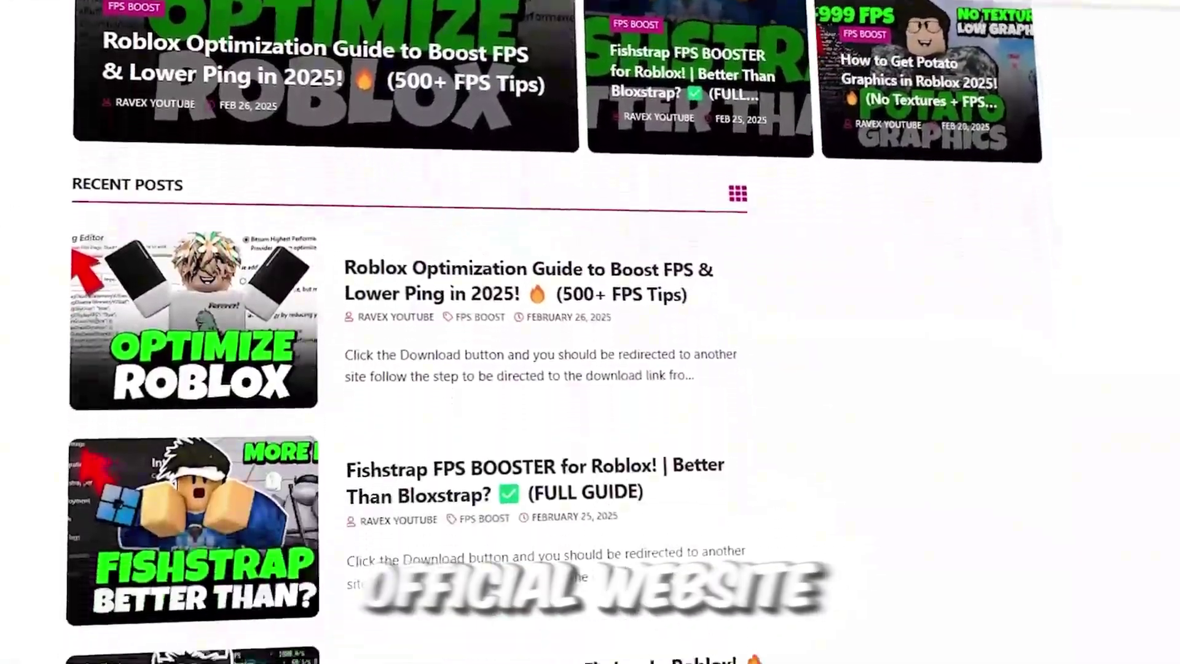
pyautogui.scroll(-3, 406, 369)
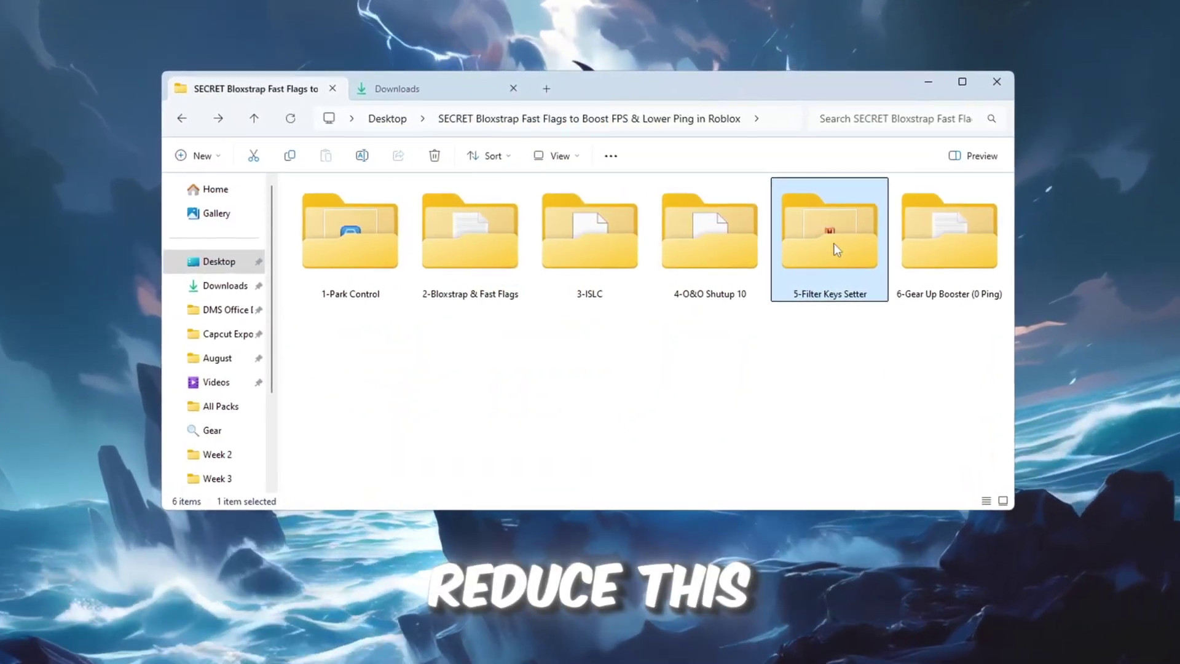
# Step: Launch FilterKeysSetter.exe from the 5-Filter Keys Setter folder and minimize the File Explorer window
pyautogui.doubleClick(834, 244)
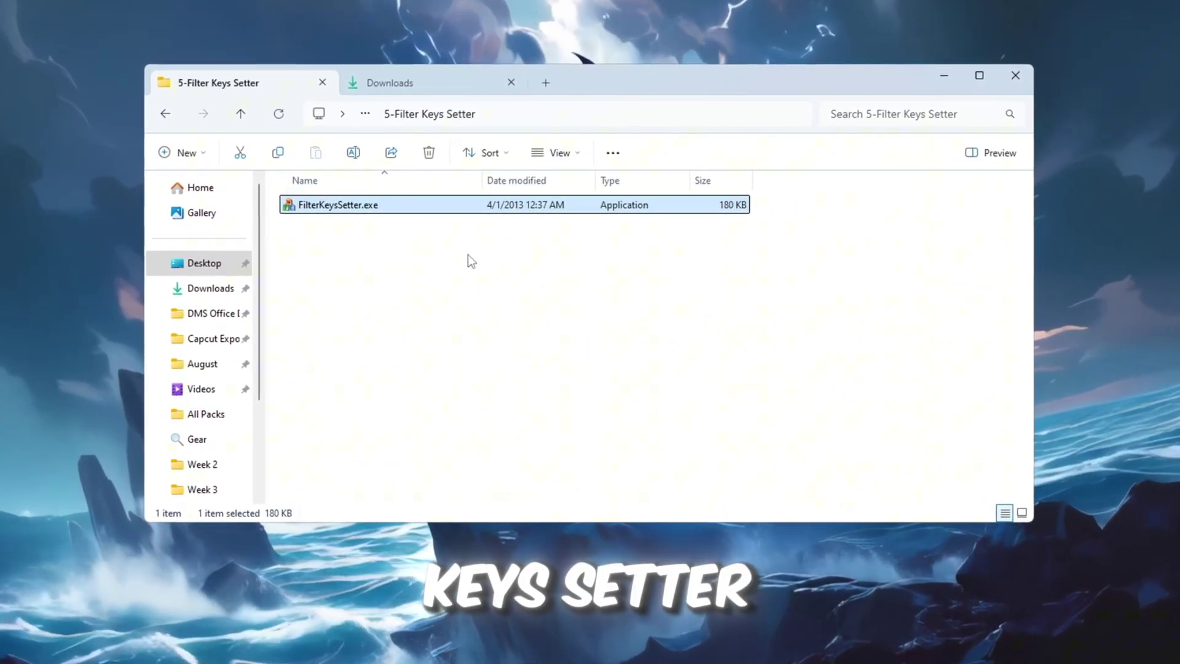
pyautogui.doubleClick(399, 206)
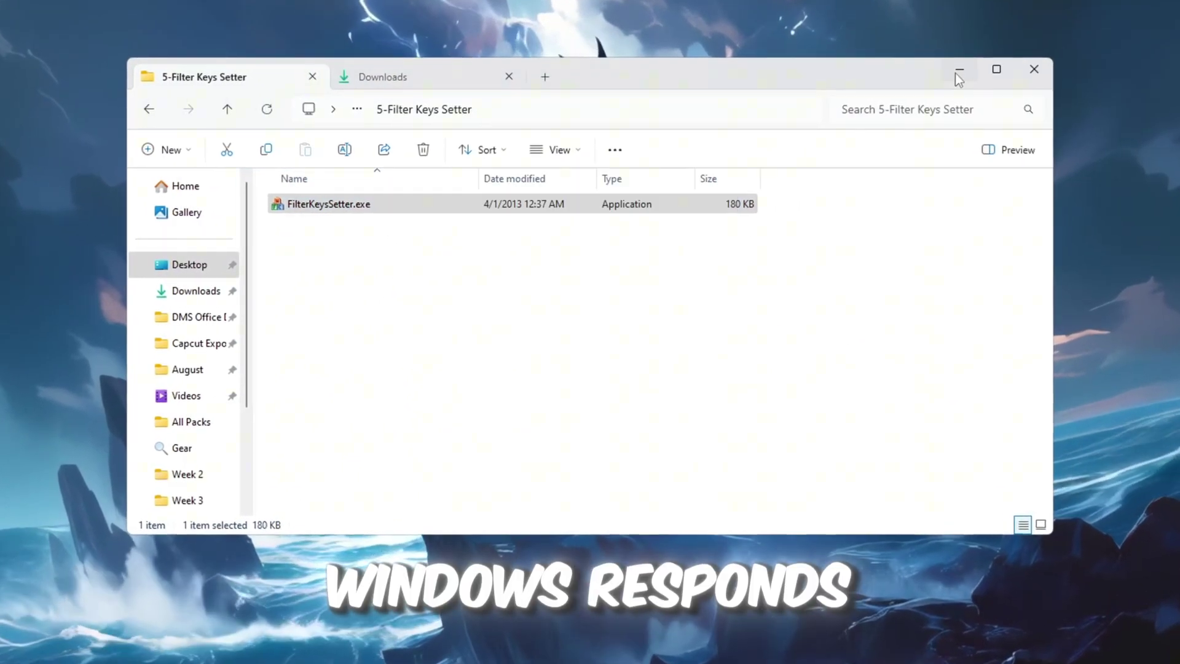
pyautogui.click(958, 78)
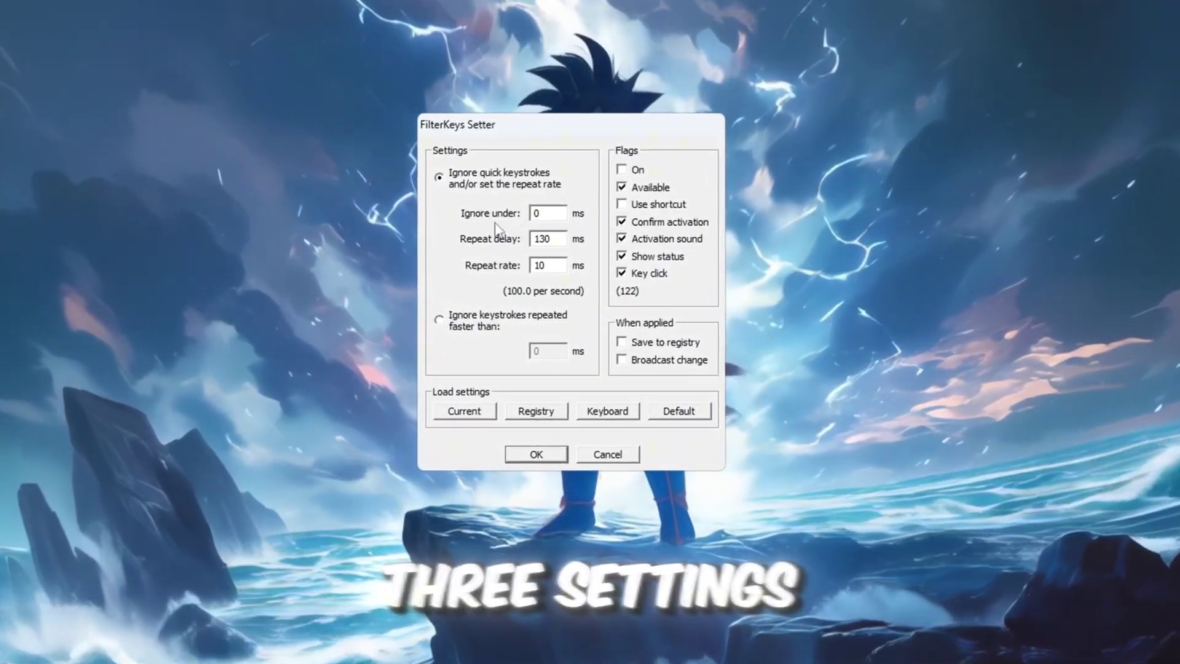
# Step: Configure FilterKeys with Ignore under 0 ms, Repeat delay 130 ms and Repeat rate 10 ms, and enable the On flag
pyautogui.doubleClick(533, 213)
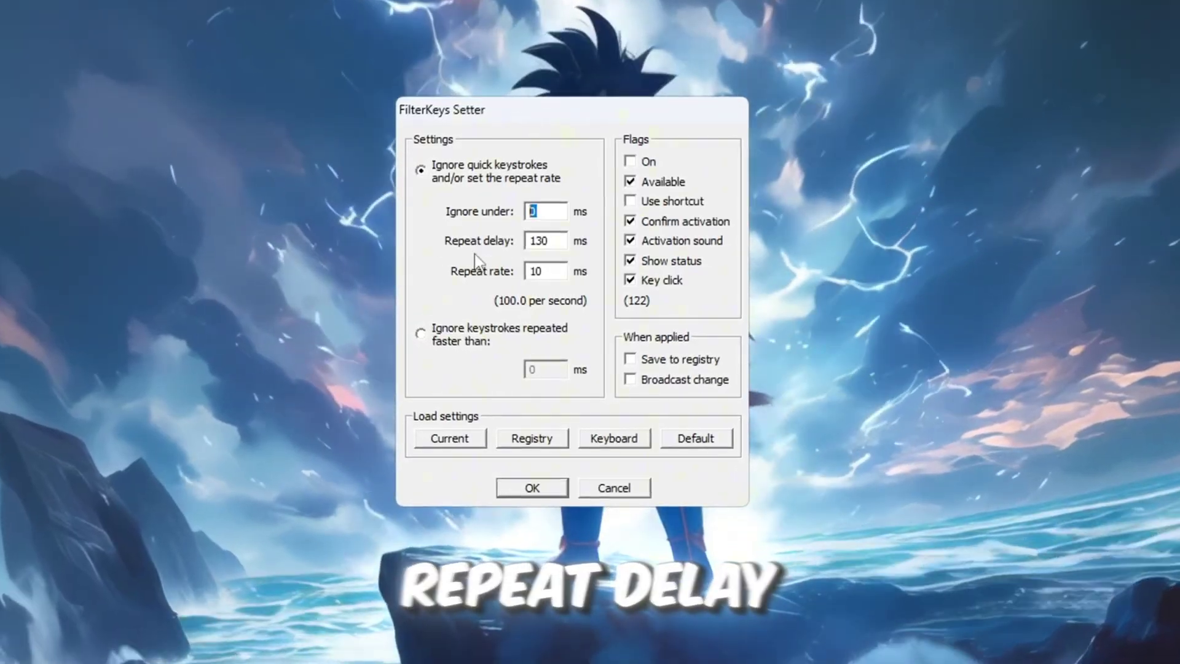
pyautogui.doubleClick(550, 240)
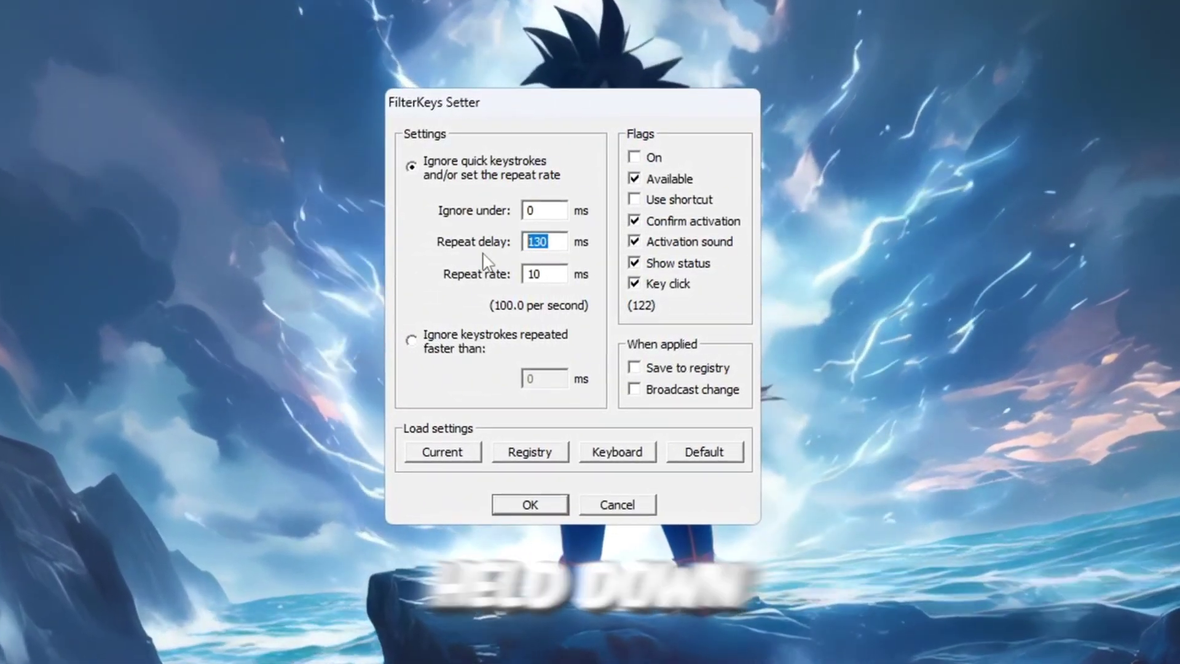
pyautogui.doubleClick(534, 274)
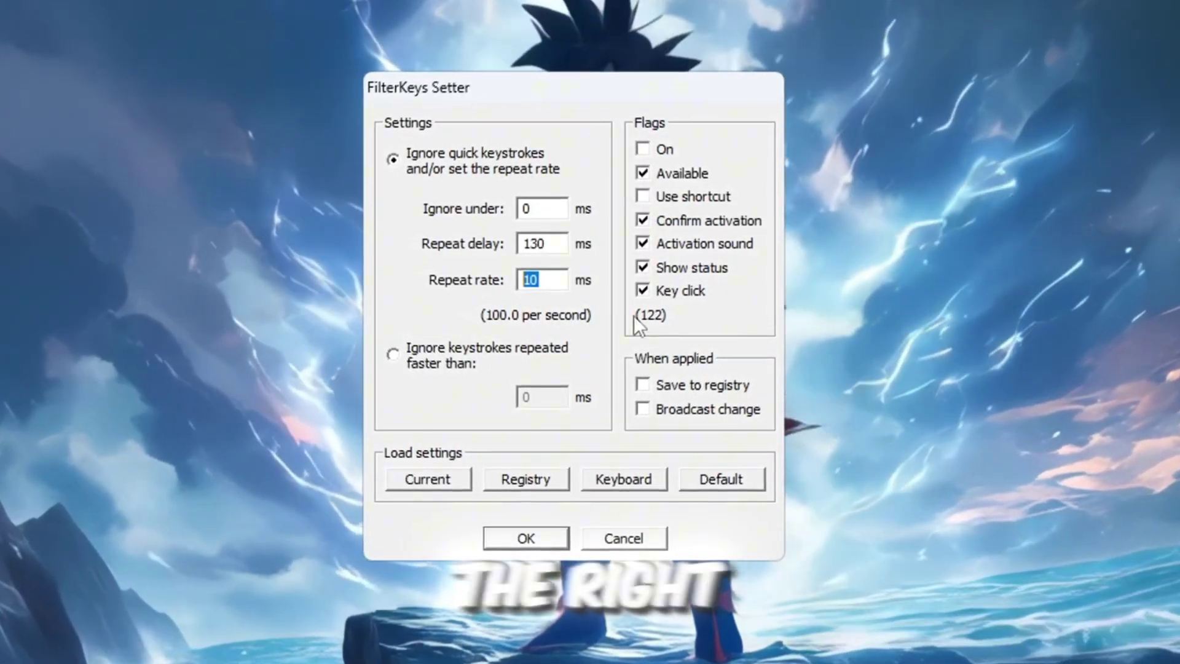
pyautogui.click(642, 148)
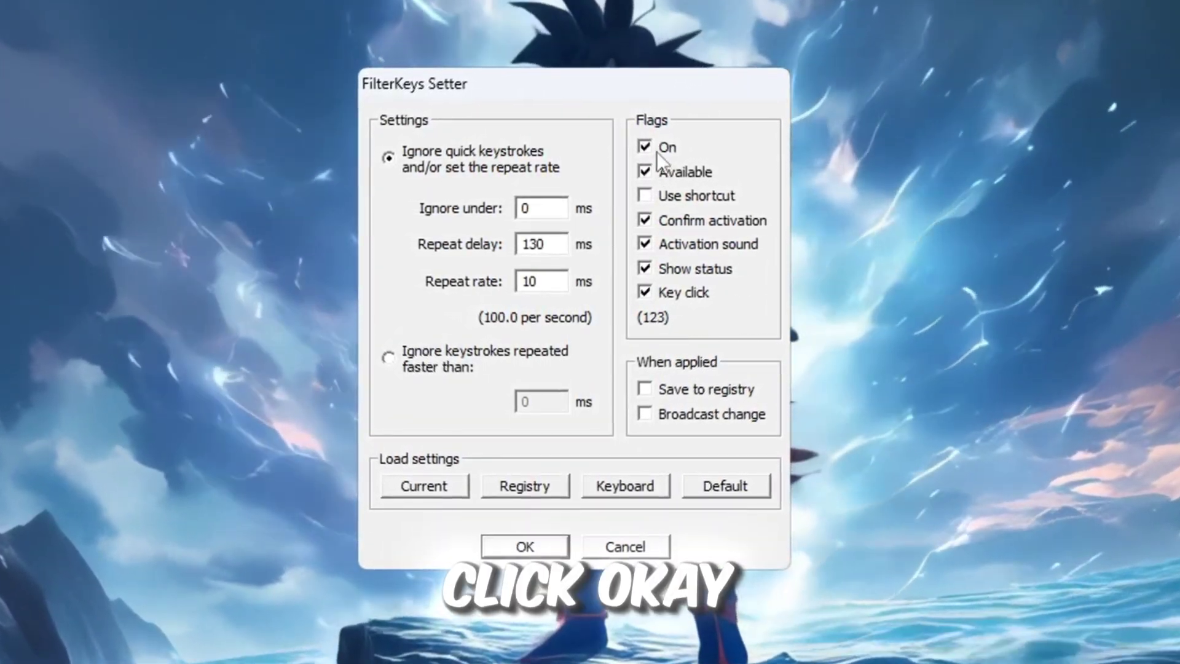
pyautogui.click(655, 150)
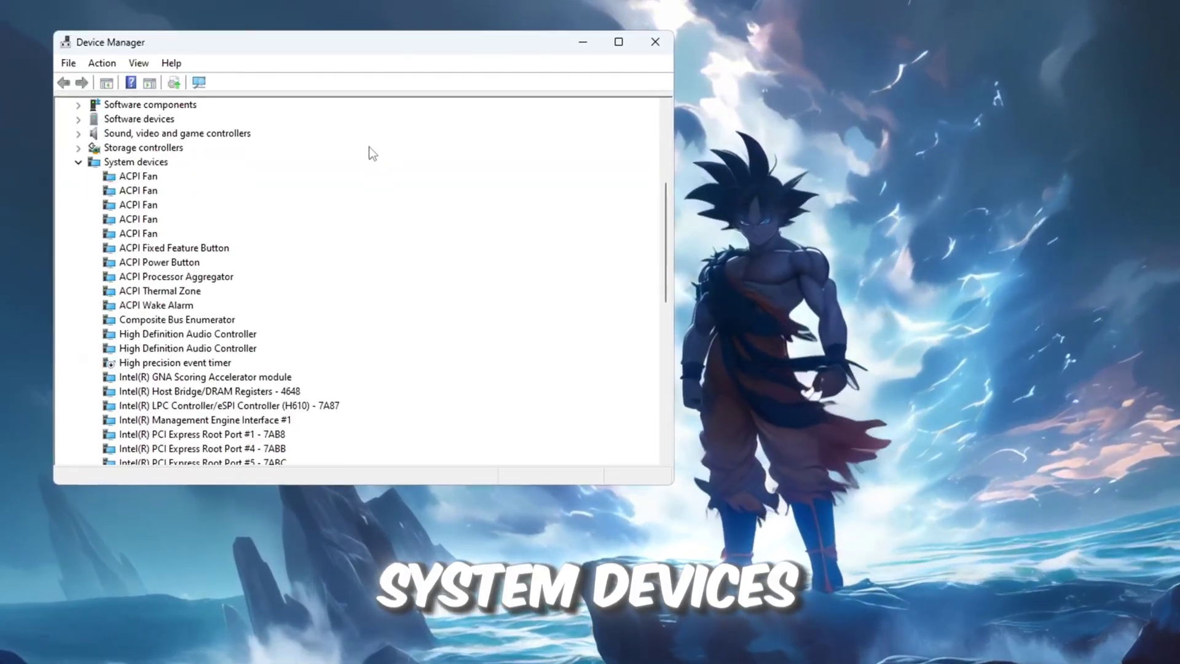
# Step: Select High precision event timer under System devices in Device Manager and open its device options
pyautogui.scroll(-3, 124, 234)
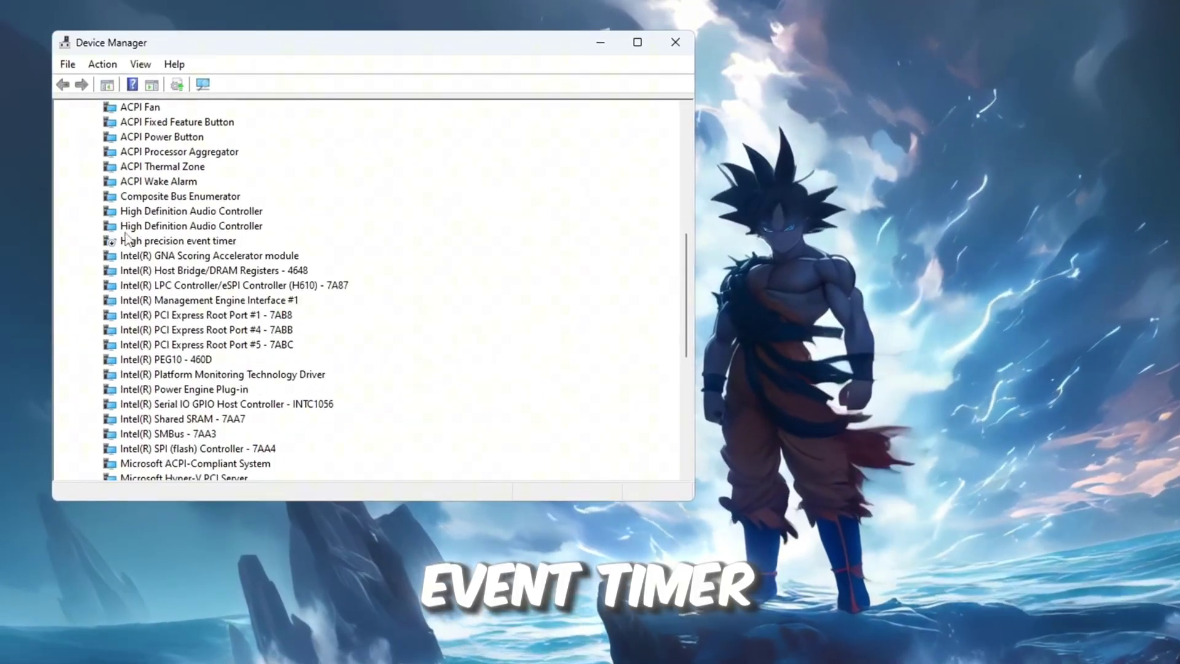
pyautogui.click(153, 241)
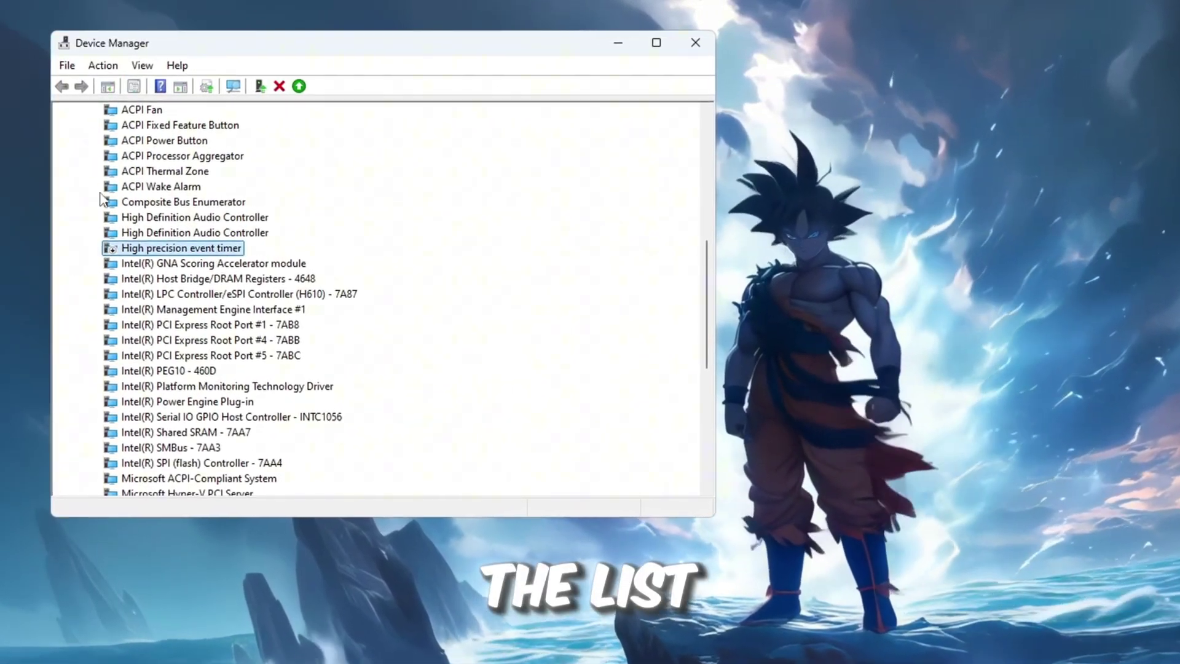
pyautogui.rightClick(192, 248)
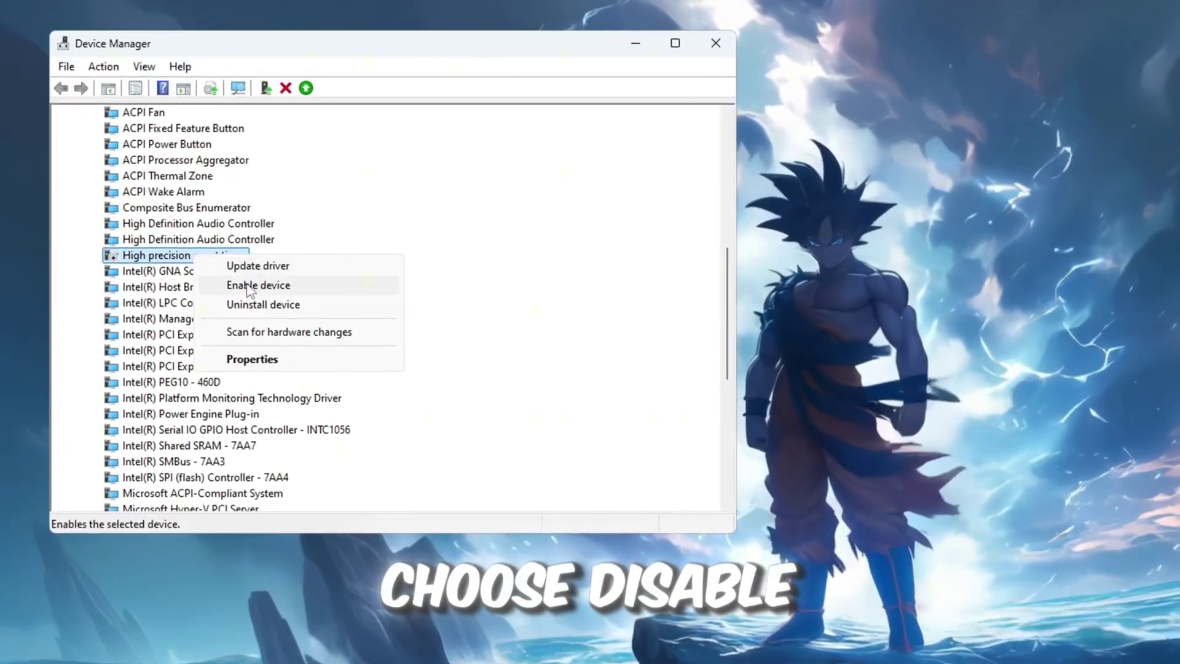